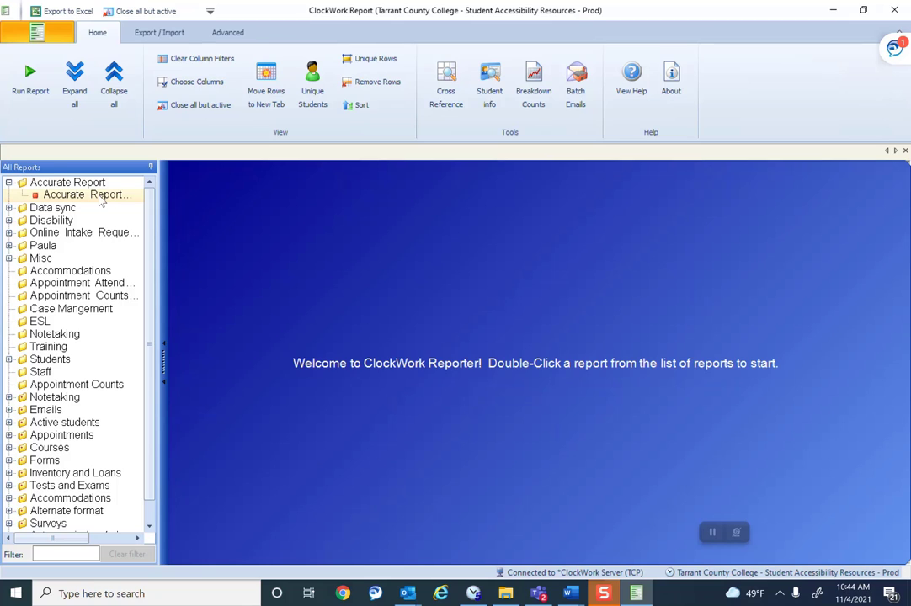
Run the Accurate Report of Current Students with its preset start and end dates.
{"action": "left_click", "coordinate": [99, 197]}
{"action": "double_click", "coordinate": [99, 194]}
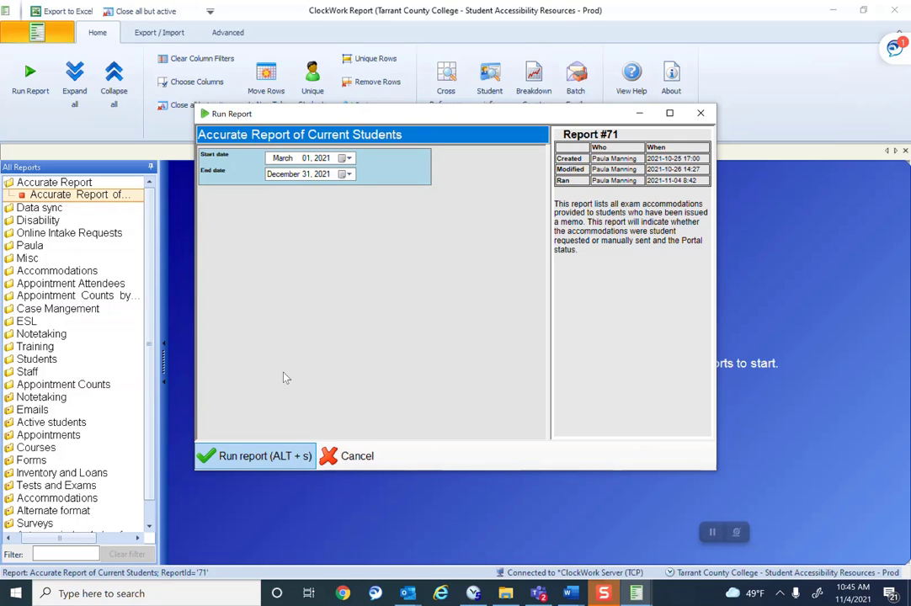
{"action": "left_click", "coordinate": [259, 456]}
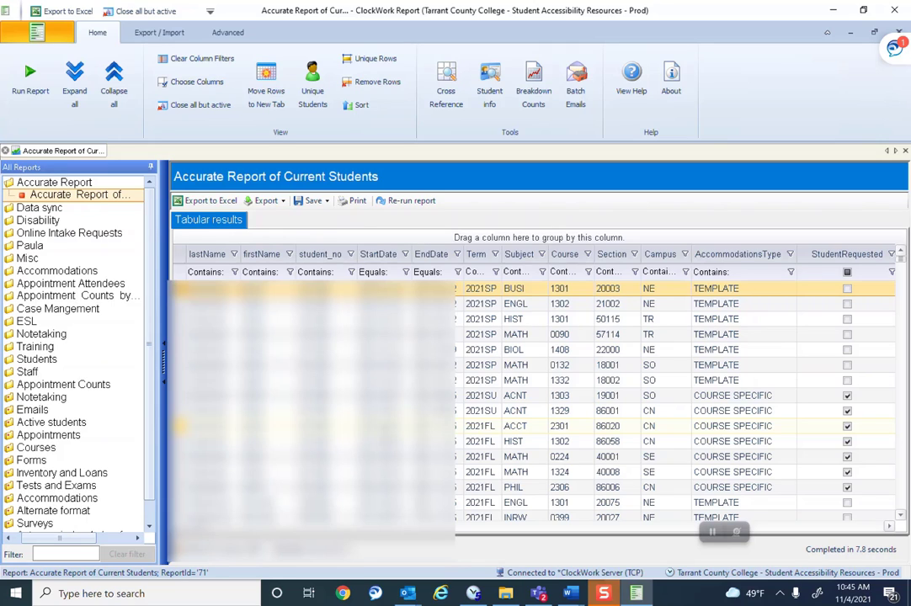
Filter the report's Term column to 2021FL only and move all the filtered rows to a new tab.
{"action": "left_click", "coordinate": [496, 255]}
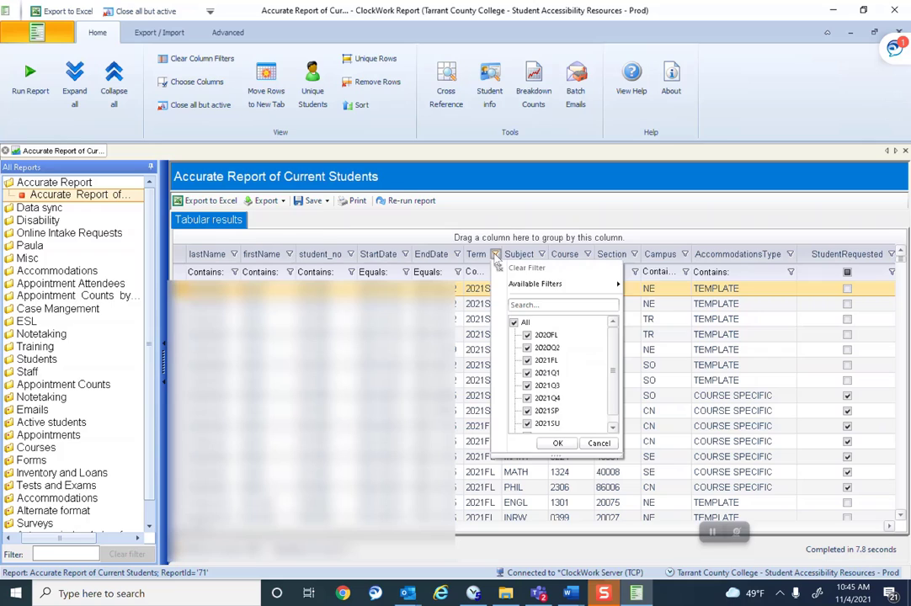
{"action": "left_click", "coordinate": [516, 325]}
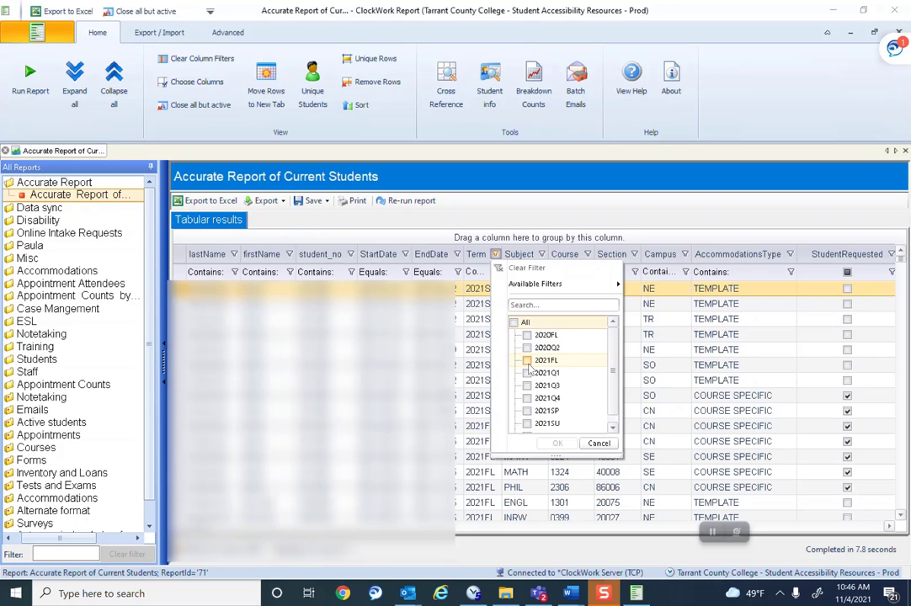
{"action": "left_click", "coordinate": [528, 361]}
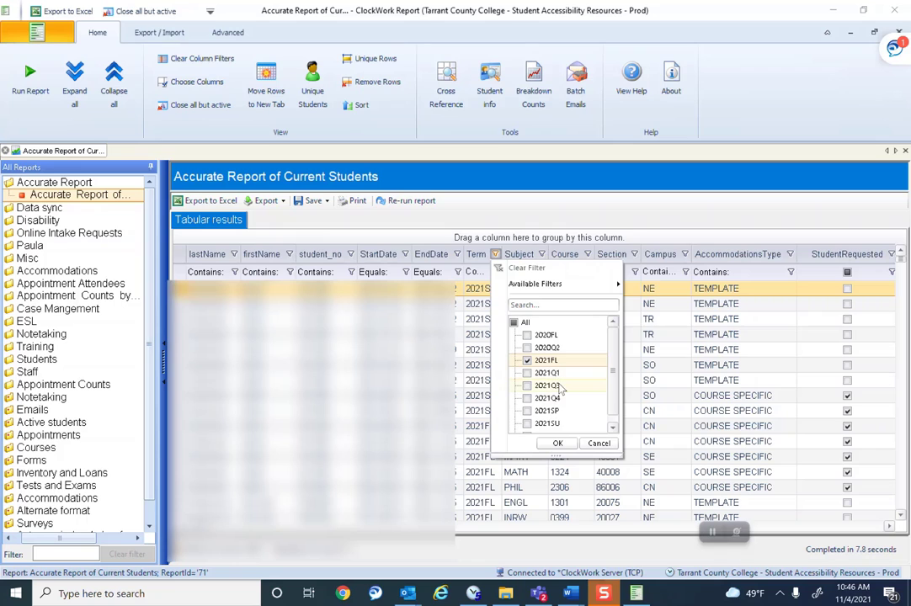
{"action": "left_click", "coordinate": [558, 444]}
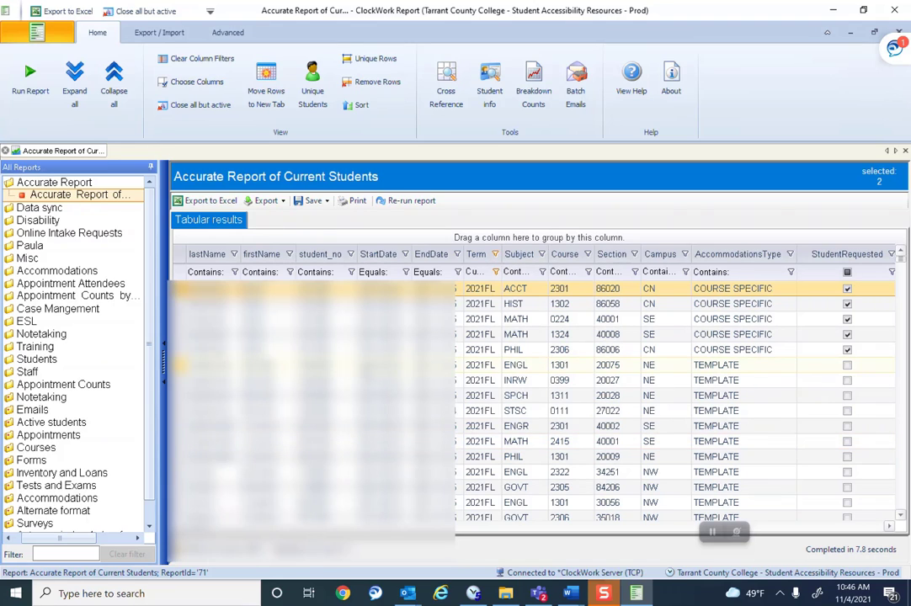
{"action": "key", "text": "ctrl+a"}
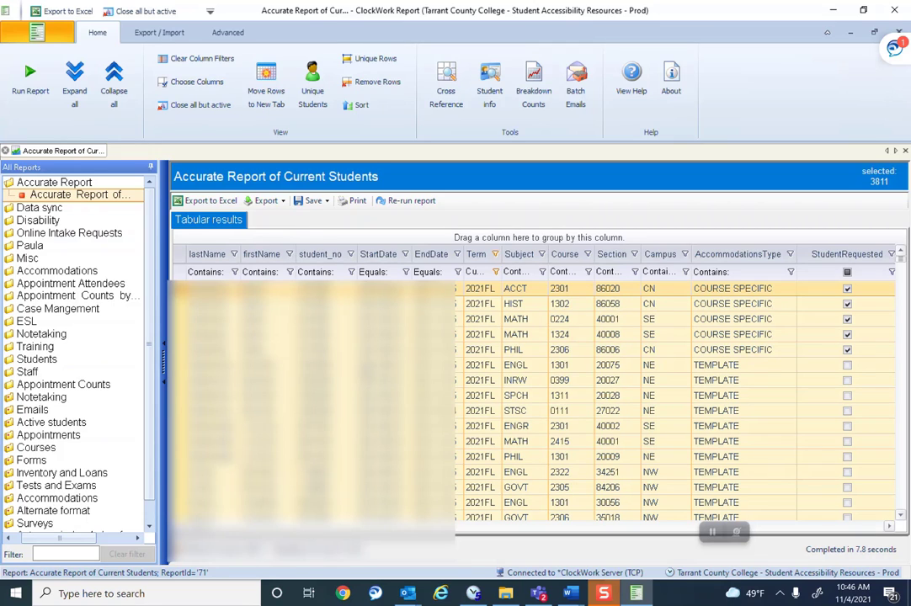
{"action": "left_click", "coordinate": [271, 108]}
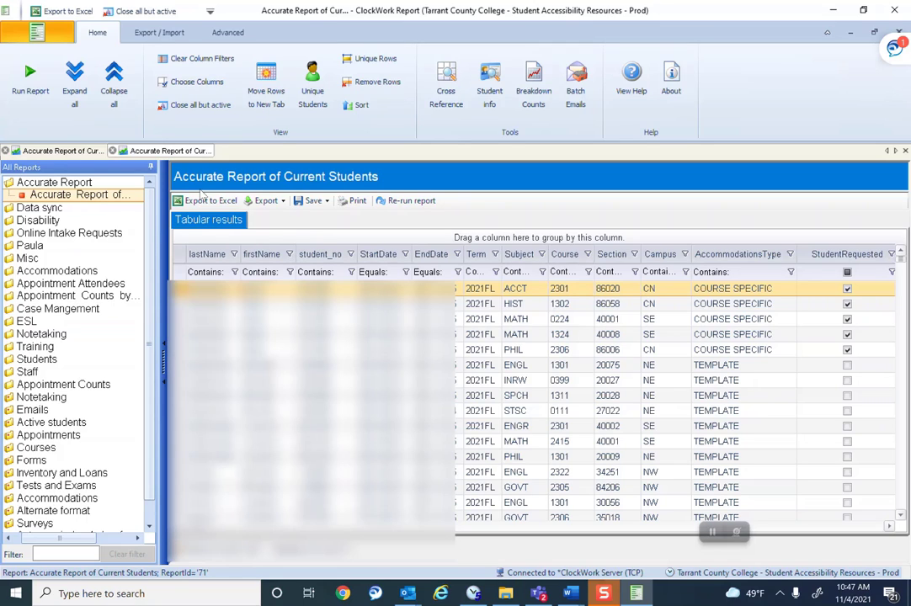
Filter the Status column of the 2021FL results to Approved only and select all the filtered rows.
{"action": "left_click", "coordinate": [890, 528]}
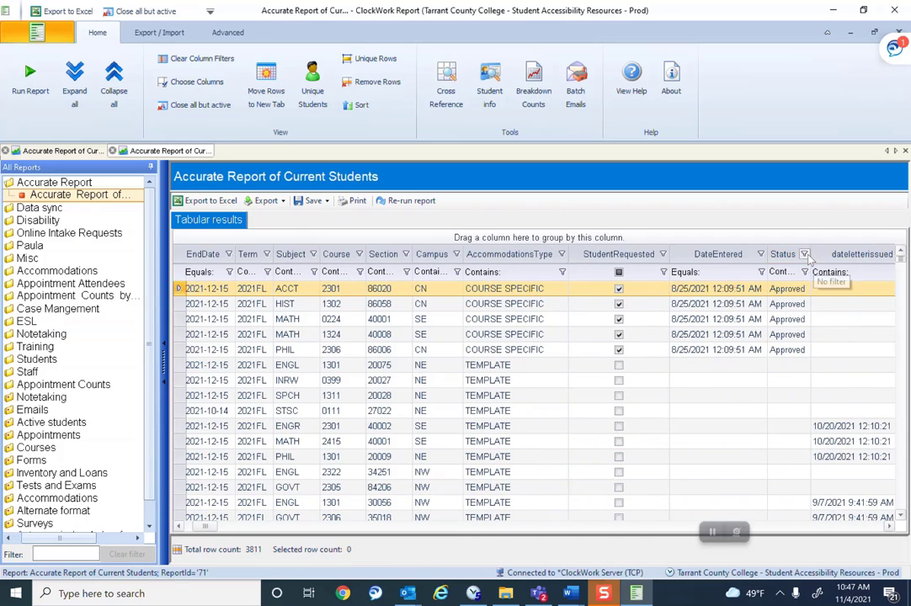
{"action": "left_click", "coordinate": [805, 255]}
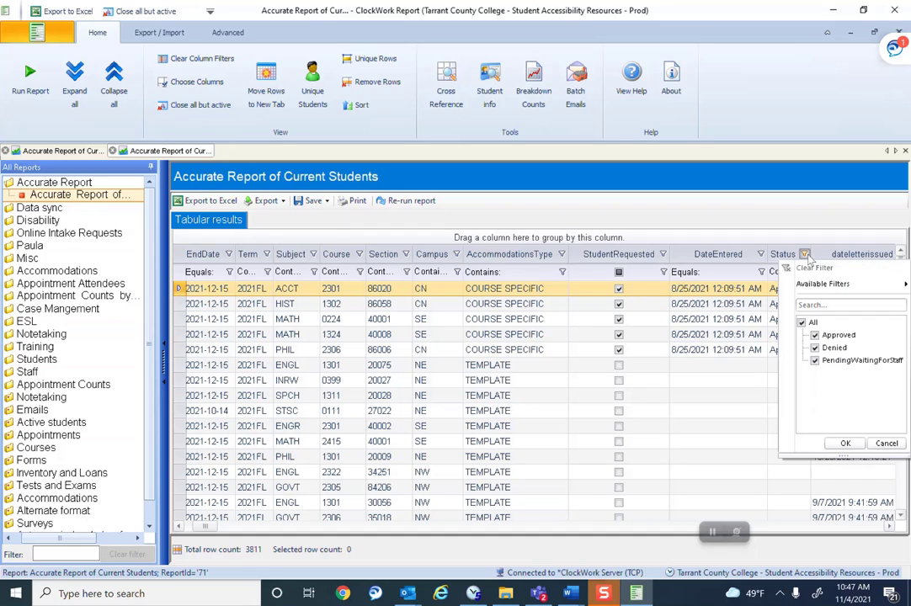
{"action": "left_click", "coordinate": [801, 322]}
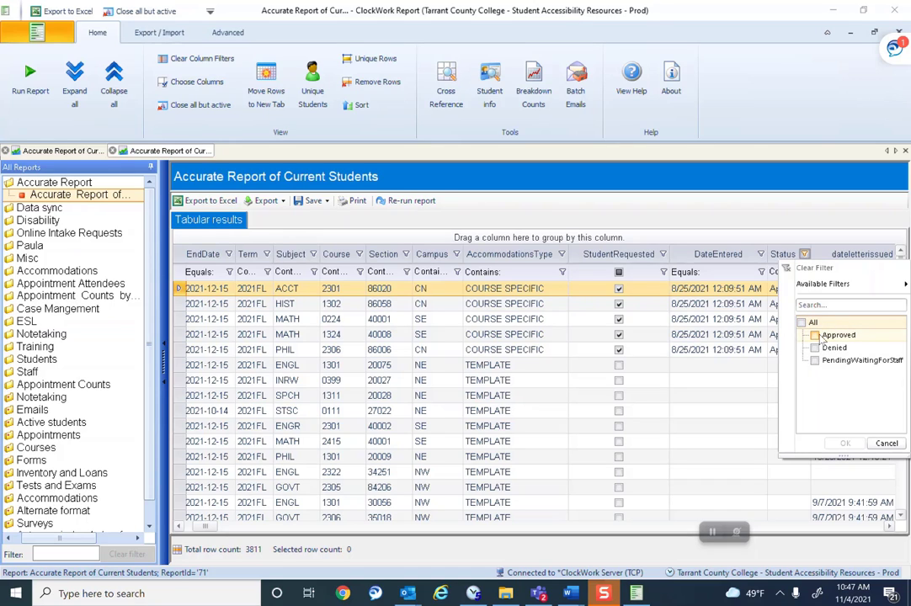
{"action": "left_click", "coordinate": [821, 337]}
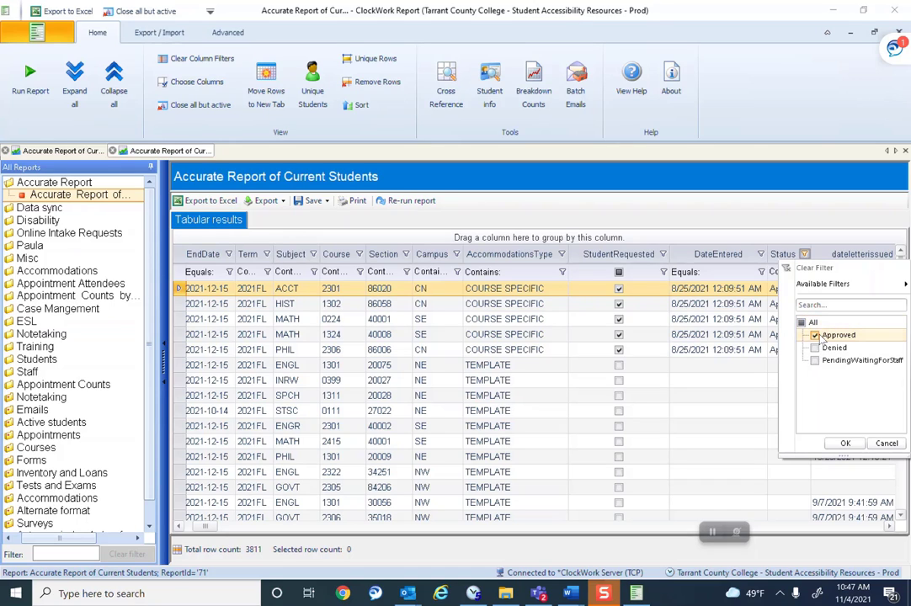
{"action": "left_click", "coordinate": [845, 443]}
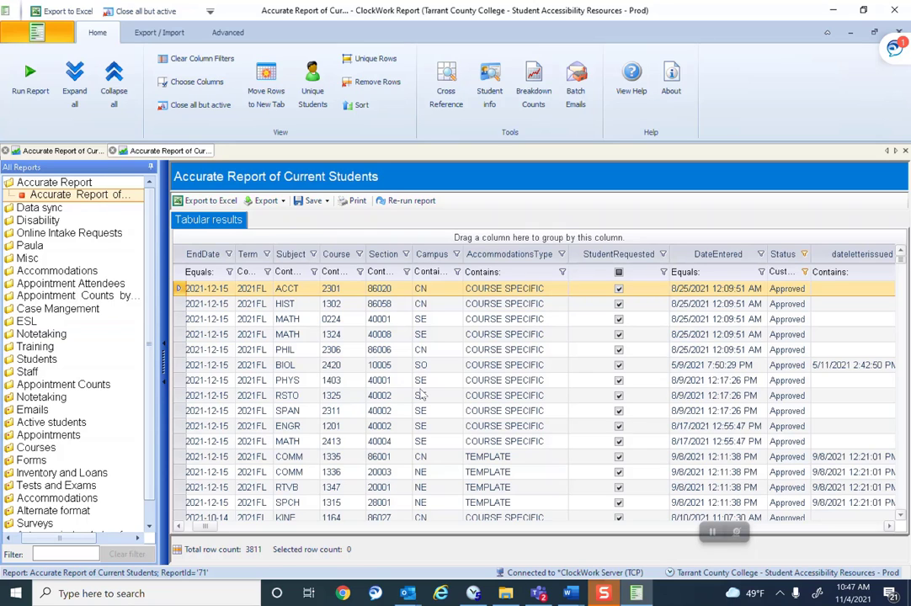
{"action": "key", "text": "ctrl+a"}
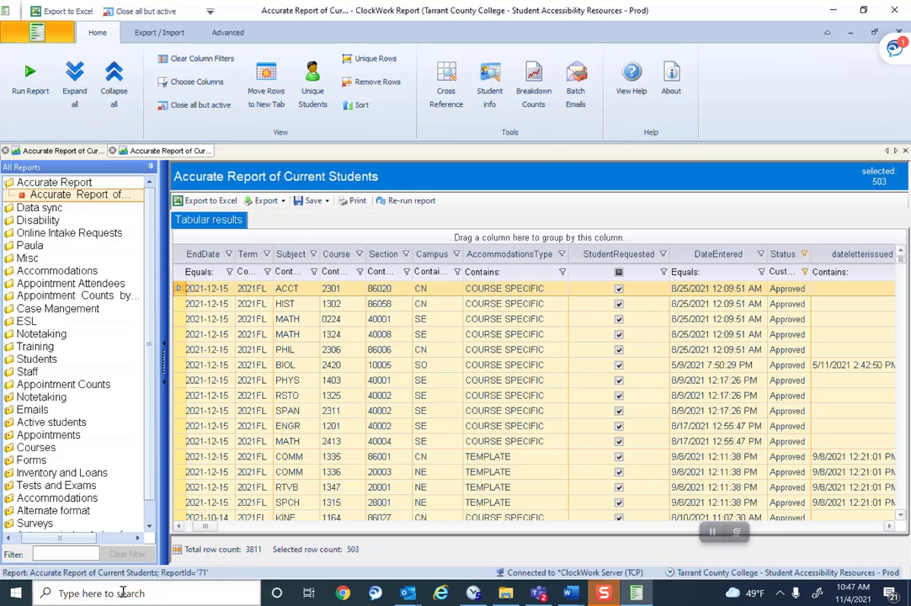
Open Excel and create a blank workbook.
{"action": "left_click", "coordinate": [120, 593]}
{"action": "type", "text": "excel"}
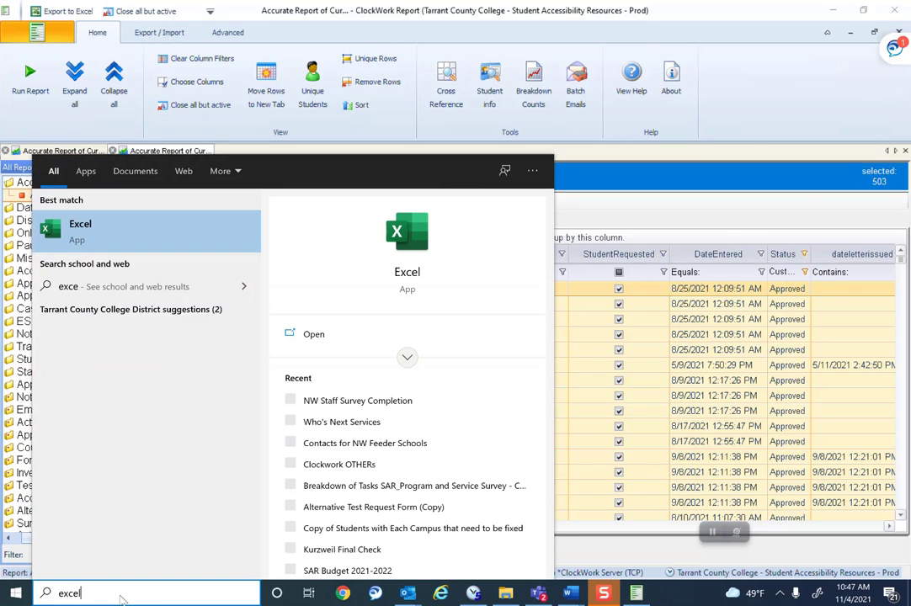
{"action": "key", "text": "Escape"}
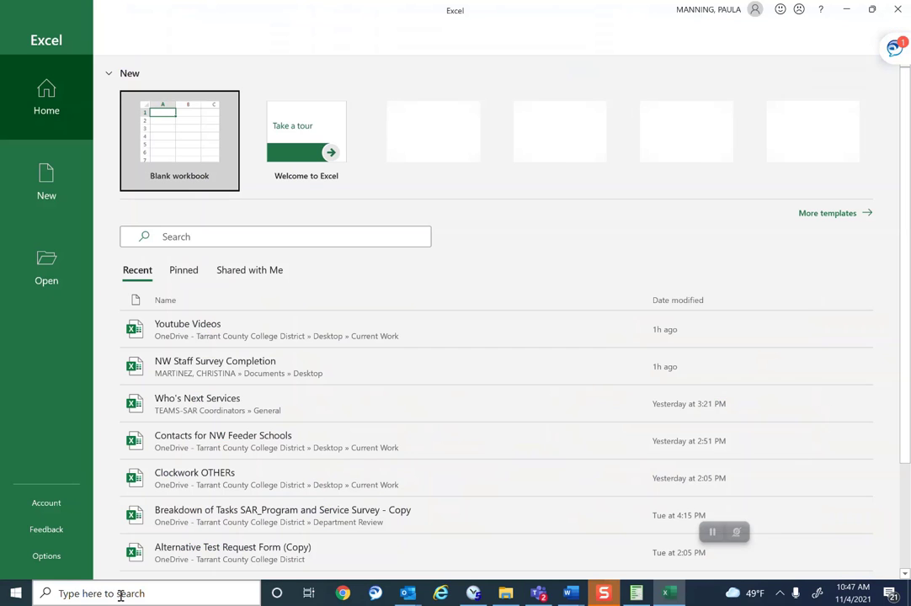
{"action": "left_click", "coordinate": [200, 116]}
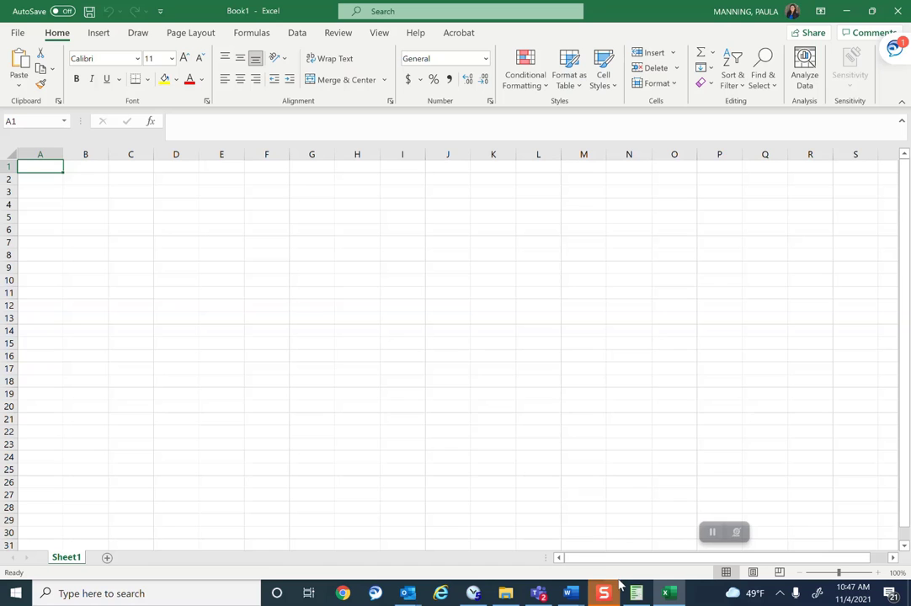
Copy the selected approved rows from the ClockWork report and paste them into the Excel sheet starting at cell A1.
{"action": "left_click", "coordinate": [634, 594]}
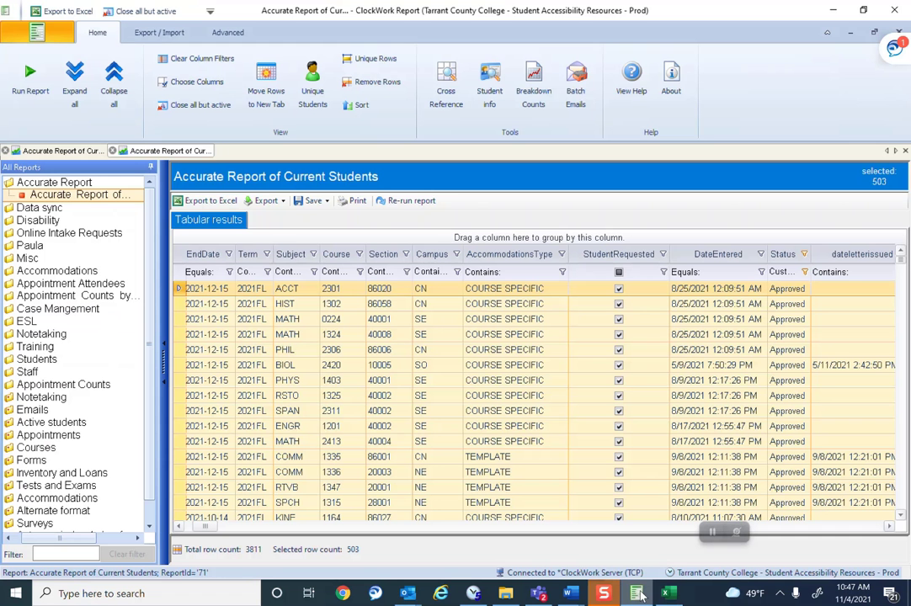
{"action": "left_click", "coordinate": [448, 430]}
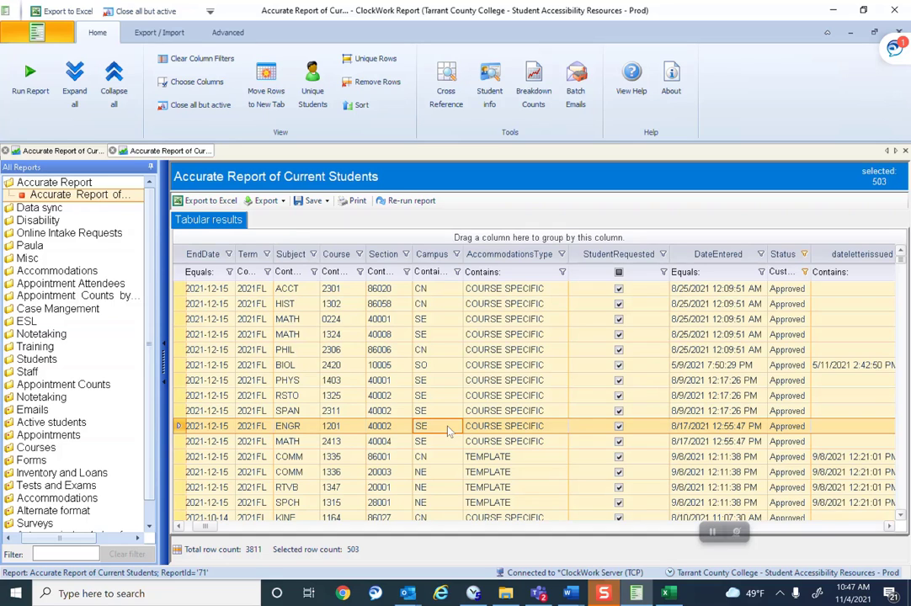
{"action": "left_click", "coordinate": [671, 594]}
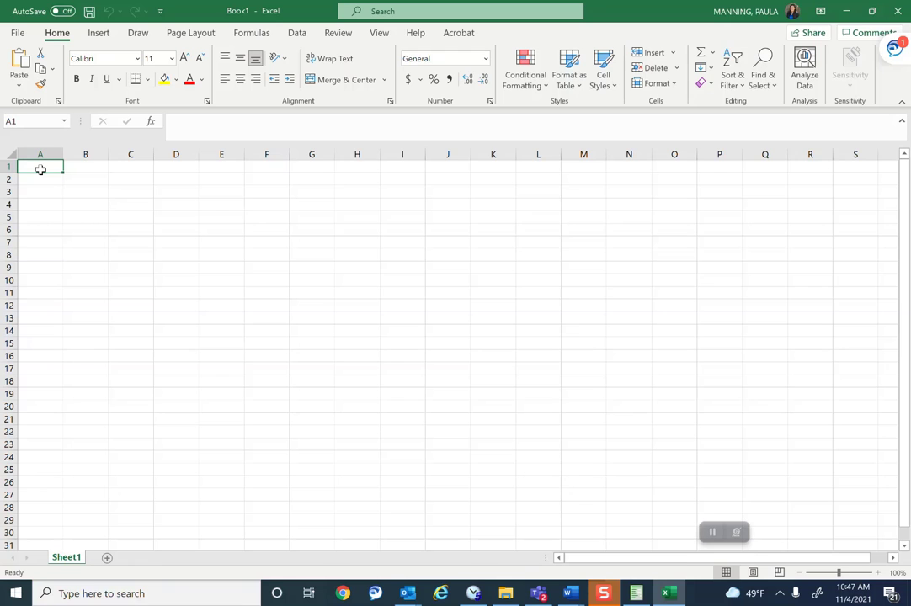
{"action": "key", "text": "ctrl+v"}
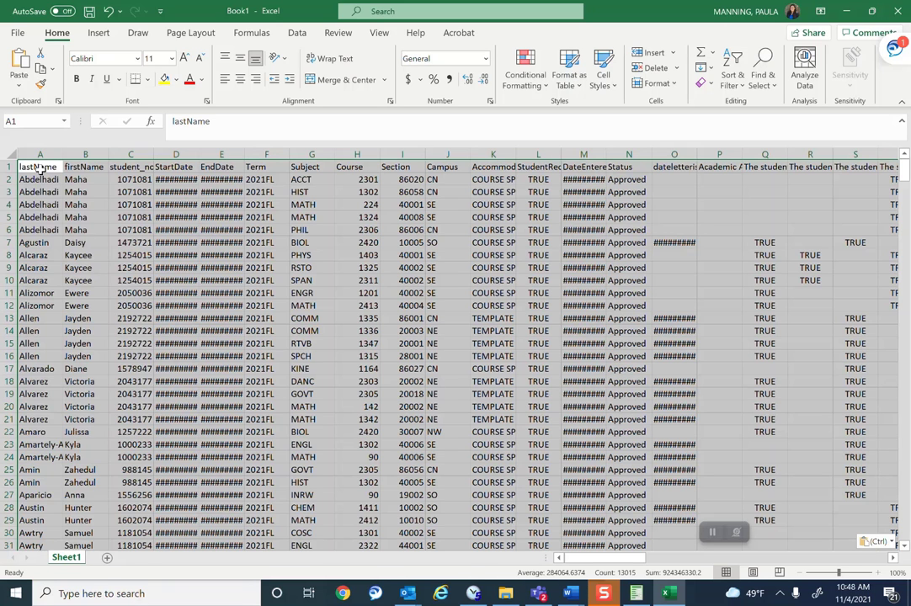
Examine the pasted approved rows down to the end of the data in Sheet1.
{"action": "scroll", "coordinate": [455, 354], "scroll_direction": "down", "scroll_amount": 20}
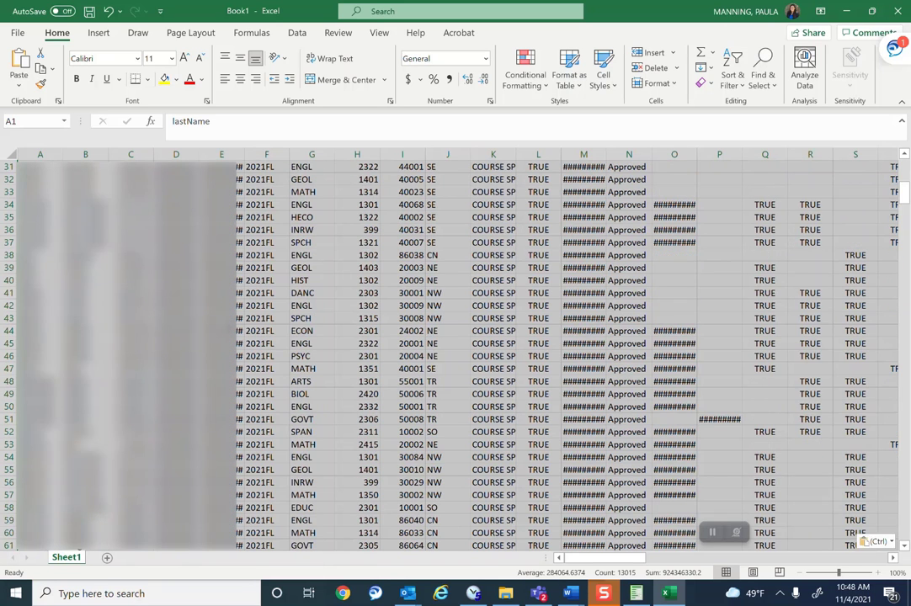
{"action": "scroll", "coordinate": [455, 353], "scroll_direction": "down", "scroll_amount": 20}
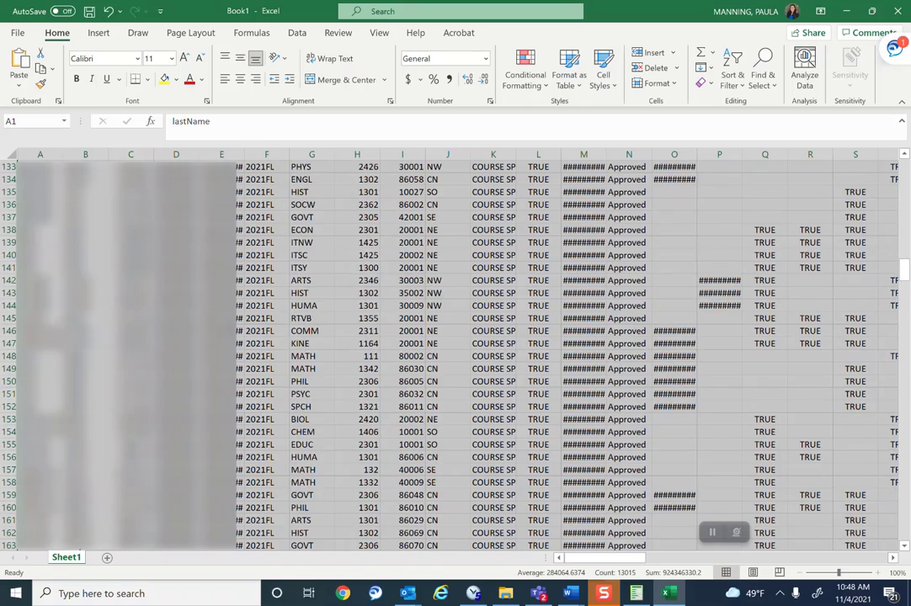
{"action": "scroll", "coordinate": [454, 354], "scroll_direction": "down", "scroll_amount": 20}
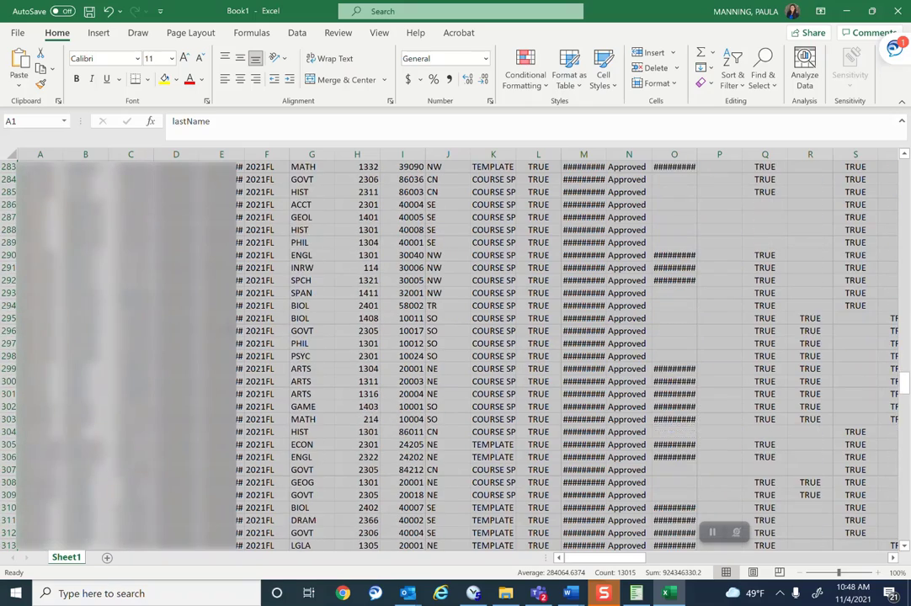
{"action": "scroll", "coordinate": [455, 353], "scroll_direction": "down", "scroll_amount": 20}
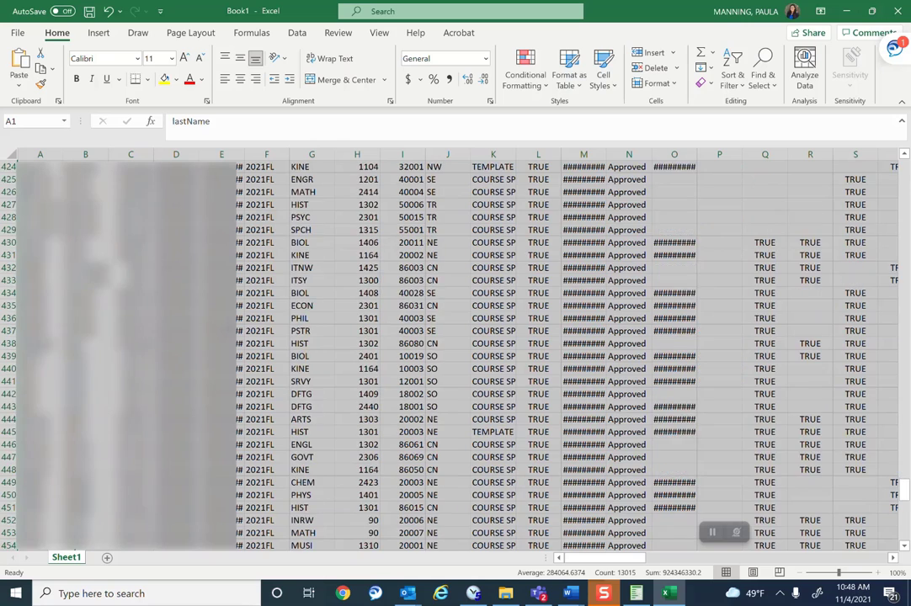
{"action": "scroll", "coordinate": [455, 353], "scroll_direction": "down", "scroll_amount": 9}
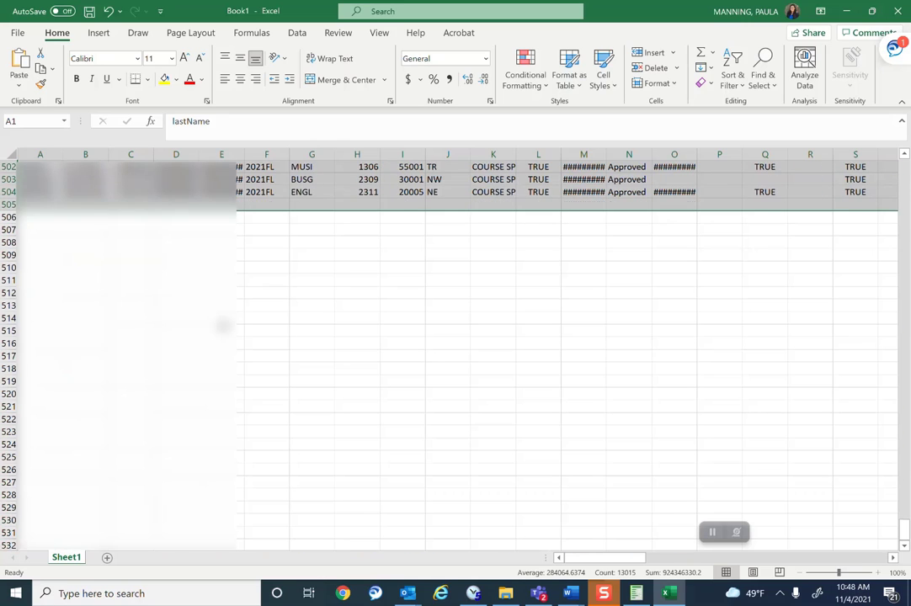
{"action": "scroll", "coordinate": [222, 325], "scroll_direction": "up", "scroll_amount": 1}
{"action": "left_click", "coordinate": [221, 329]}
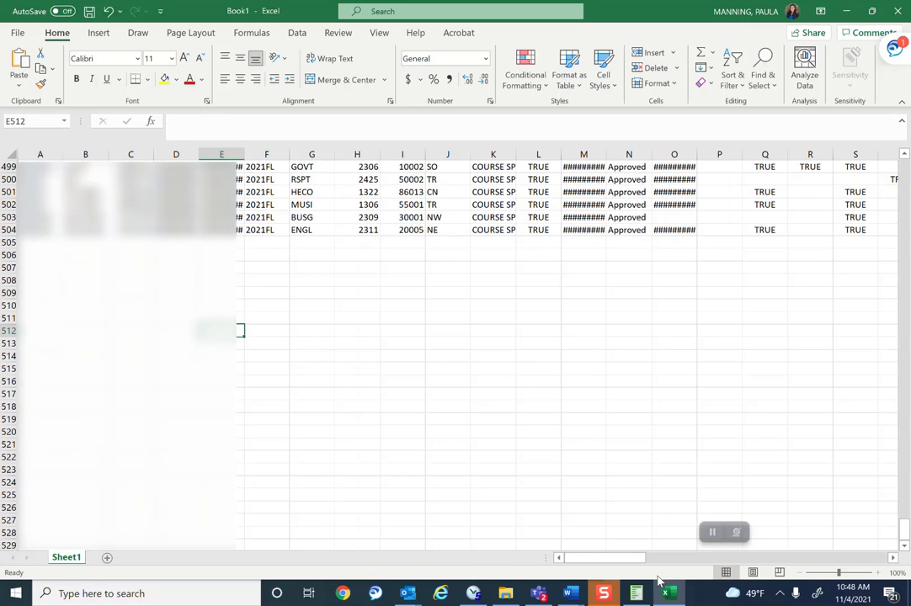
Return to the ClockWork report and reset the Status column filter to show all statuses.
{"action": "left_click", "coordinate": [637, 593]}
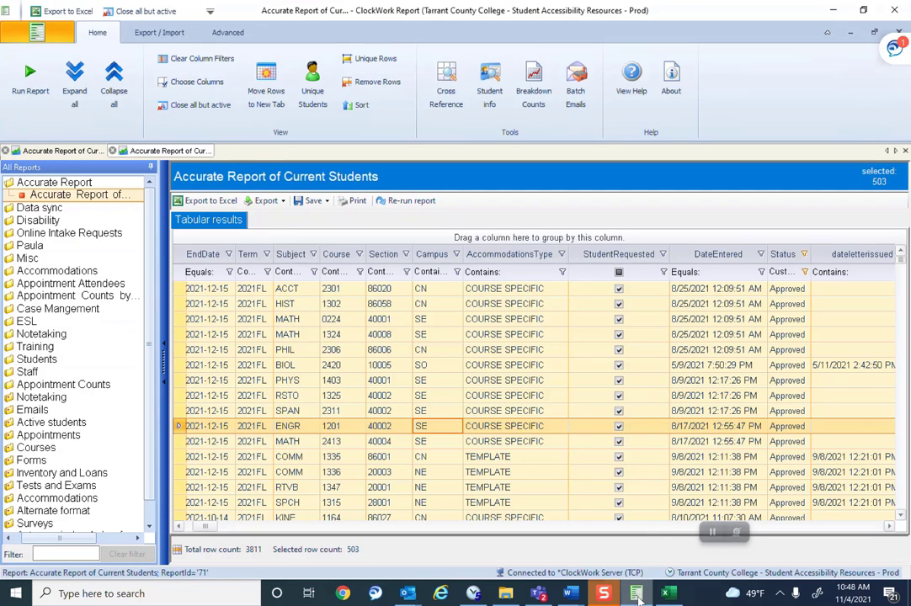
{"action": "left_click", "coordinate": [804, 254]}
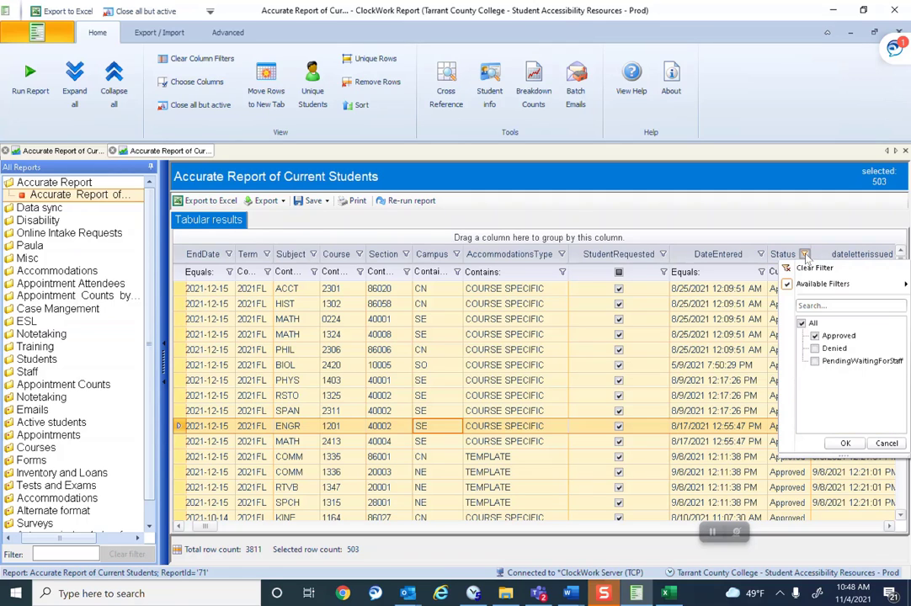
{"action": "left_click", "coordinate": [803, 324]}
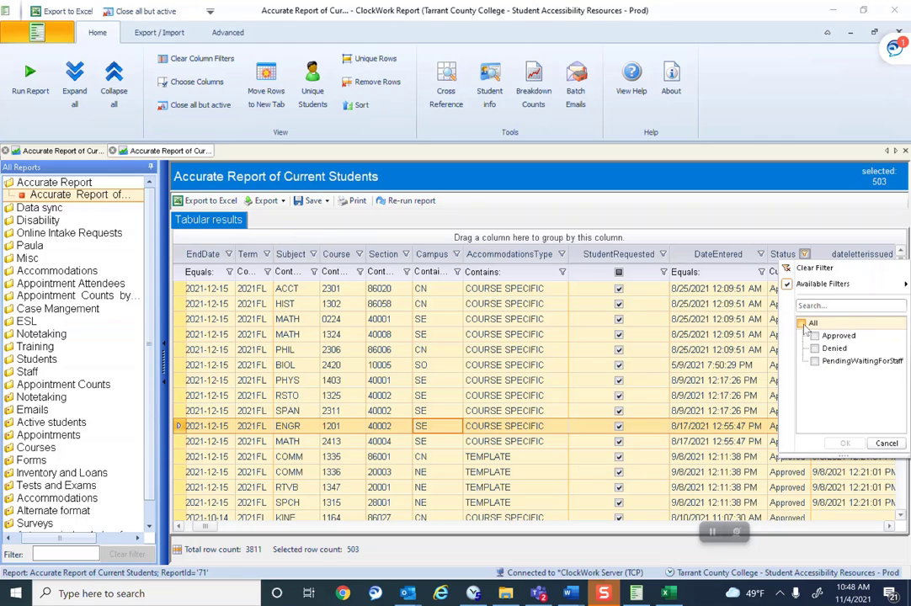
{"action": "left_click", "coordinate": [802, 324]}
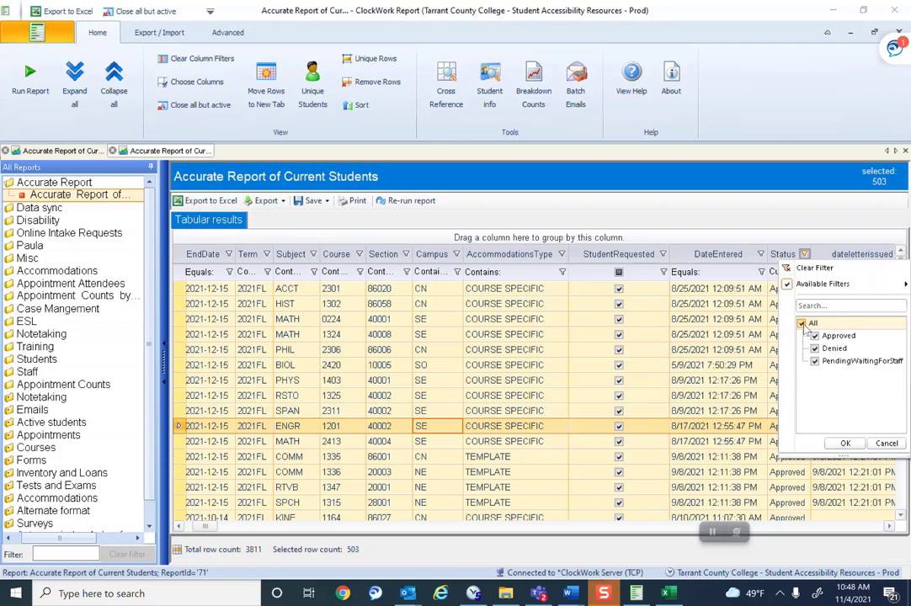
{"action": "left_click", "coordinate": [844, 445]}
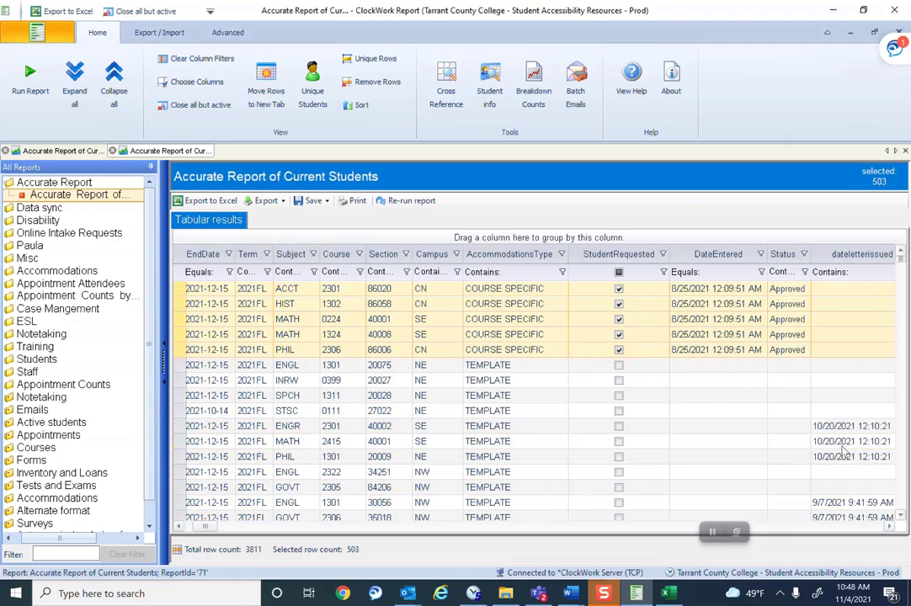
Filter the ClockWork report's dateletterissued column to show only Not Null entries.
{"action": "left_click", "coordinate": [889, 526]}
{"action": "left_click", "coordinate": [890, 526]}
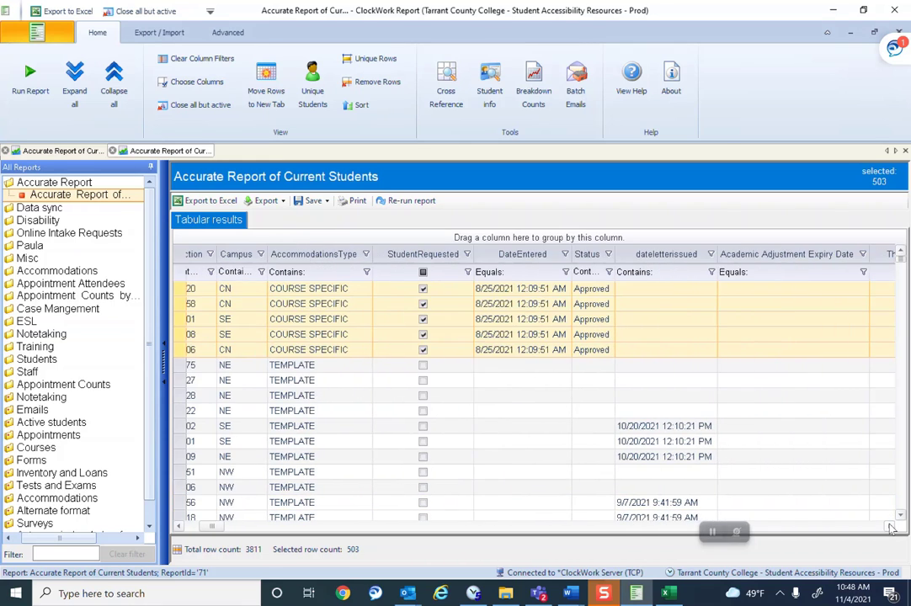
{"action": "left_click", "coordinate": [711, 255]}
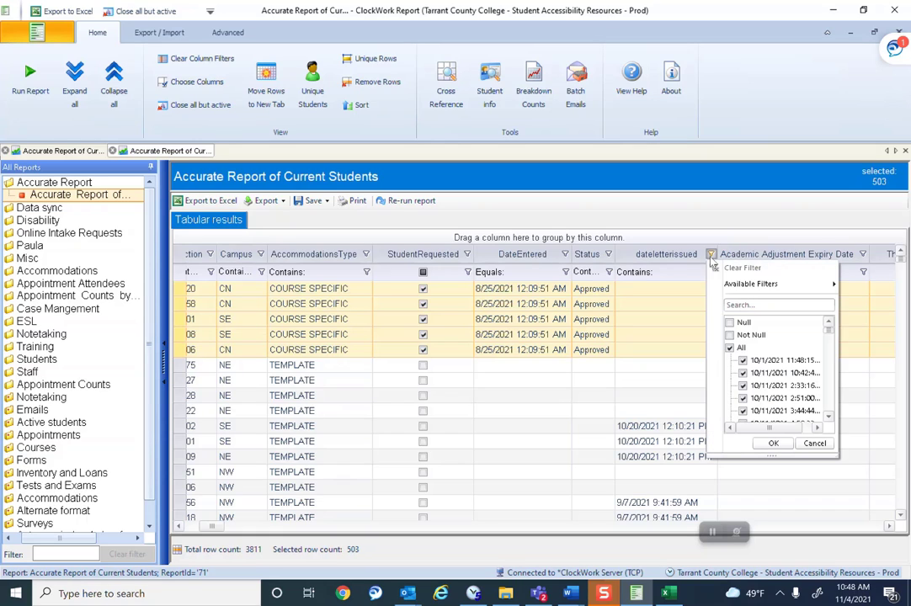
{"action": "left_click", "coordinate": [729, 335]}
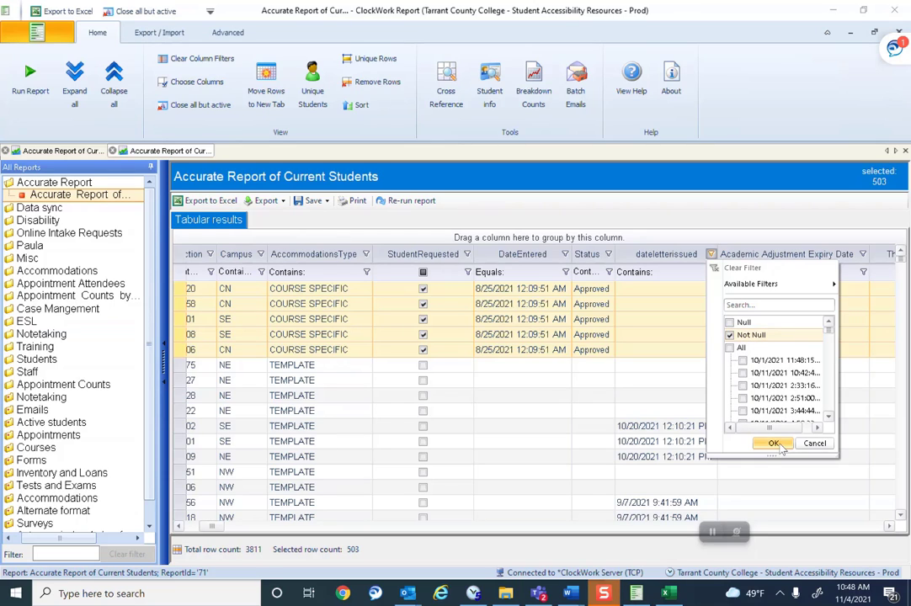
{"action": "left_click", "coordinate": [773, 443]}
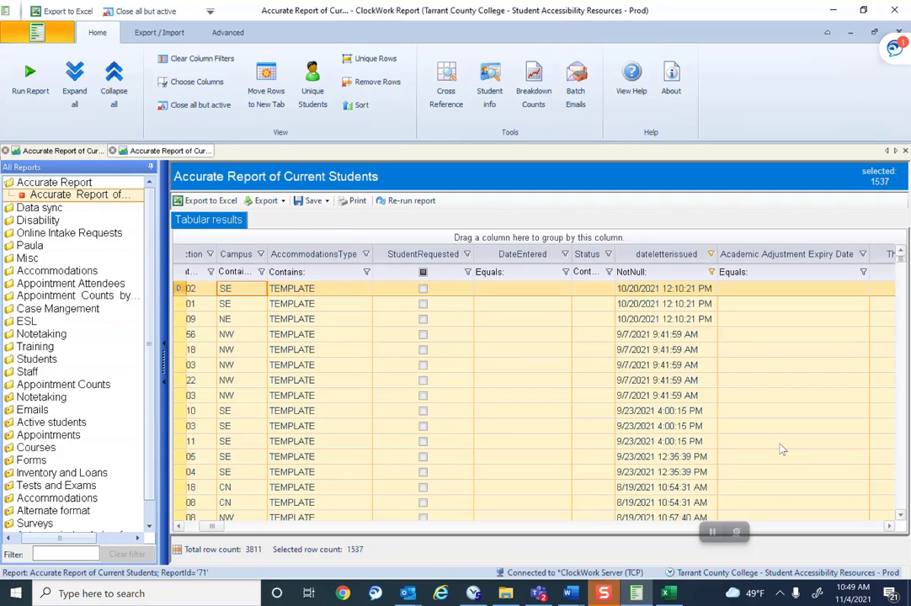
Copy the filtered letter-issued rows from the ClockWork report and paste them into the Excel sheet below the approved rows, starting at cell A505.
{"action": "left_click", "coordinate": [668, 593]}
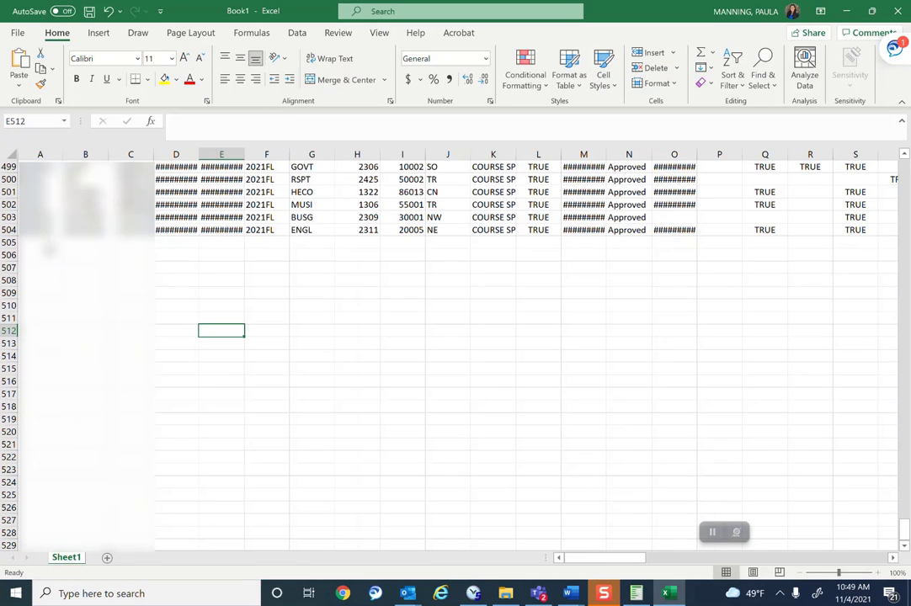
{"action": "left_click", "coordinate": [40, 242]}
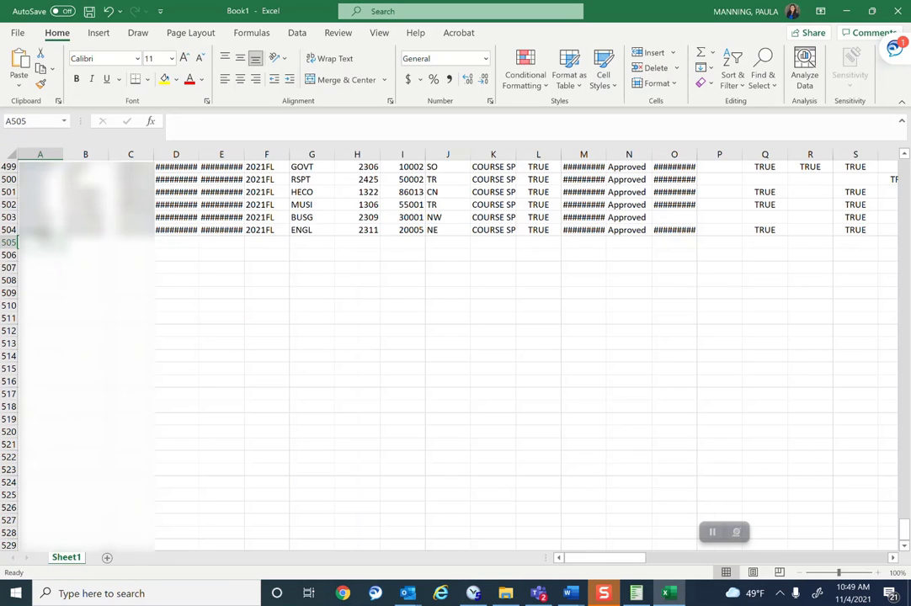
{"action": "key", "text": "ctrl+v"}
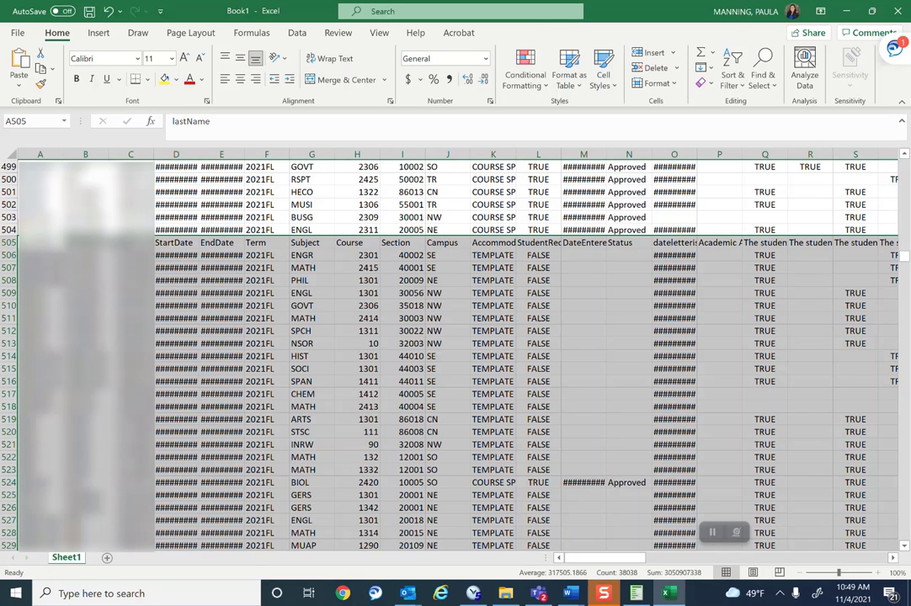
Delete the repeated header row 505 between the two pasted data sets.
{"action": "left_click", "coordinate": [9, 243]}
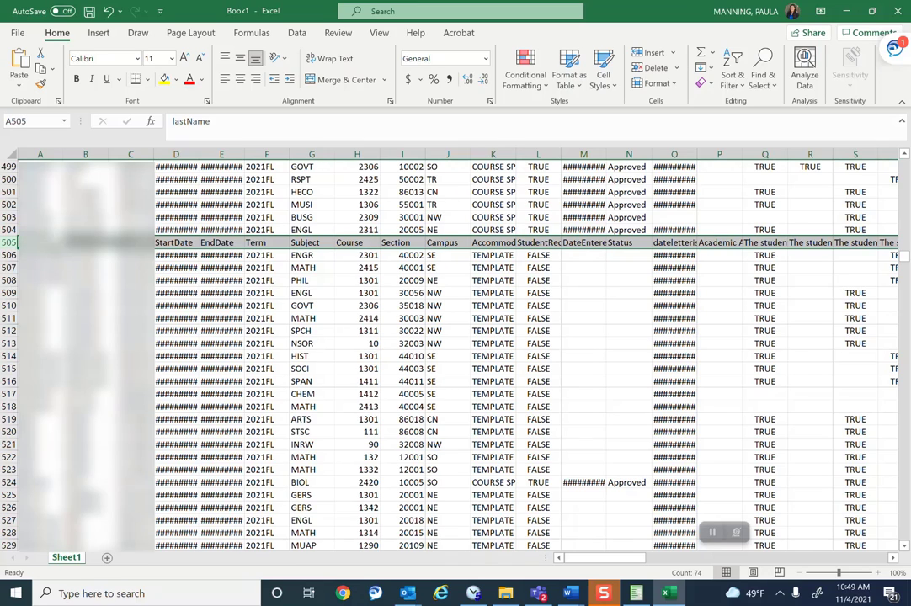
{"action": "right_click", "coordinate": [41, 241]}
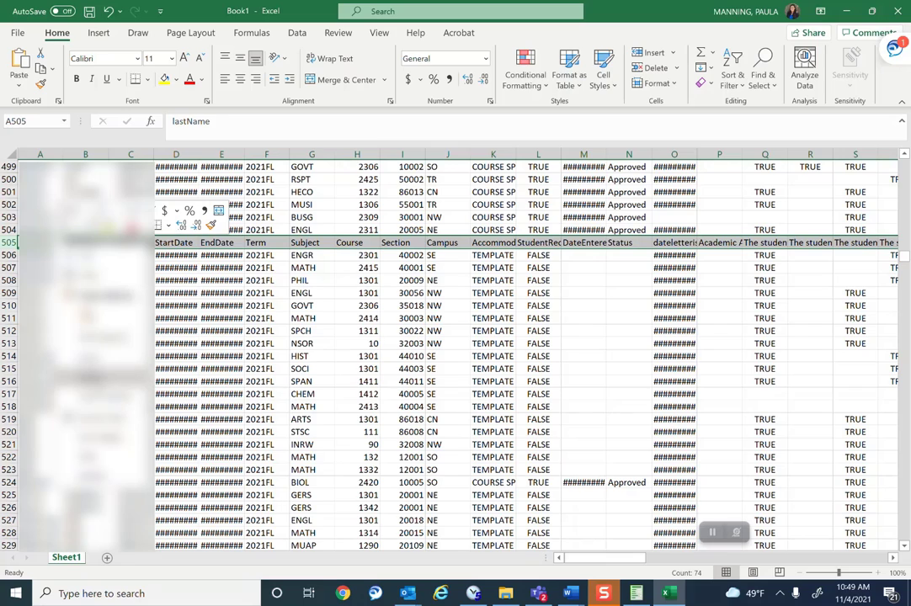
{"action": "left_click", "coordinate": [80, 317]}
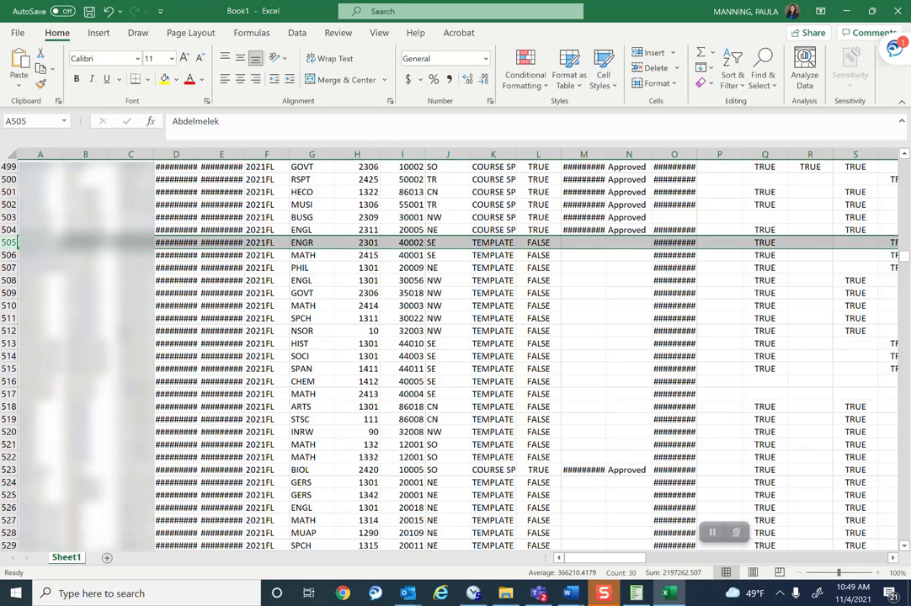
Remove fully duplicate rows from the combined data, expanding the selection and comparing all columns with headers recognised.
{"action": "scroll", "coordinate": [455, 353], "scroll_direction": "up", "scroll_amount": 20}
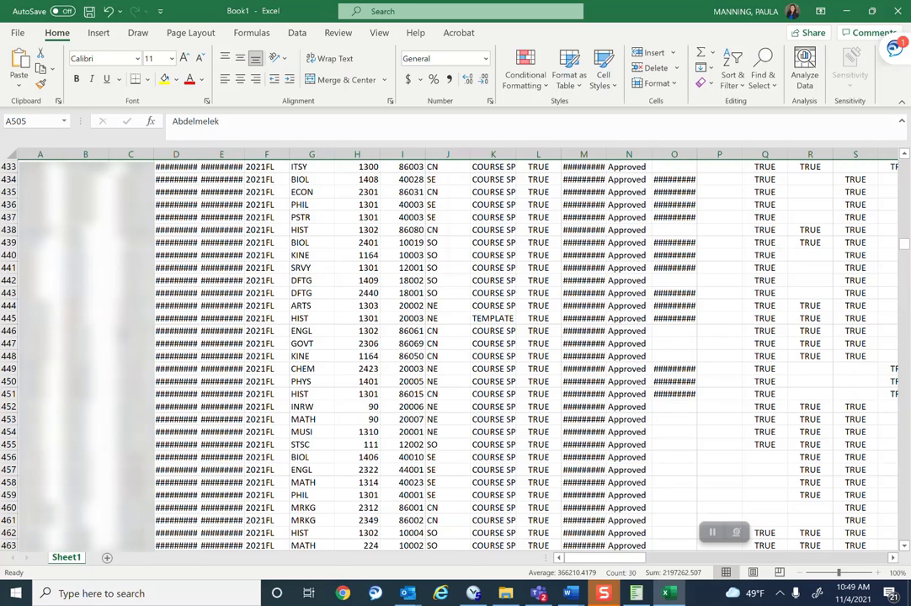
{"action": "left_click", "coordinate": [297, 33]}
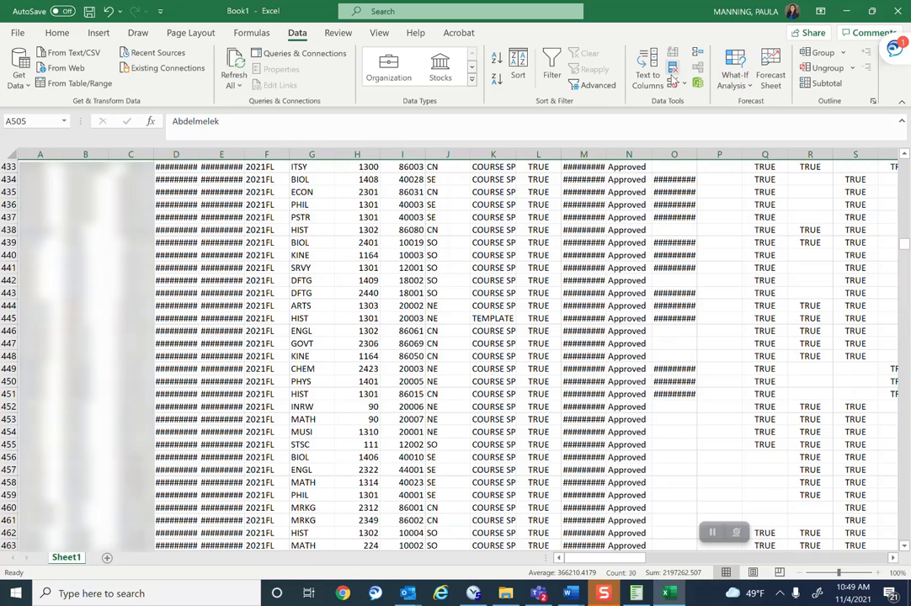
{"action": "left_click", "coordinate": [675, 73]}
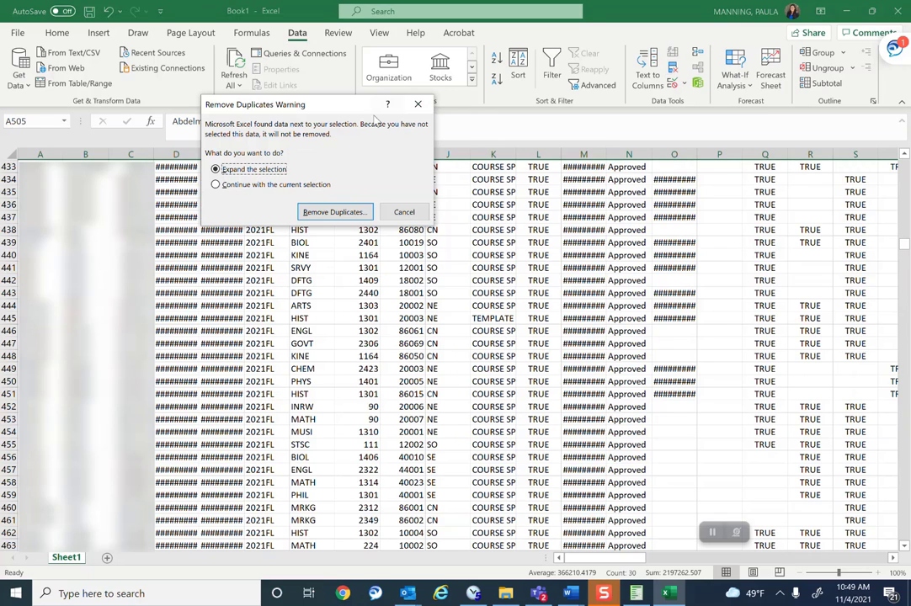
{"action": "left_click", "coordinate": [335, 211]}
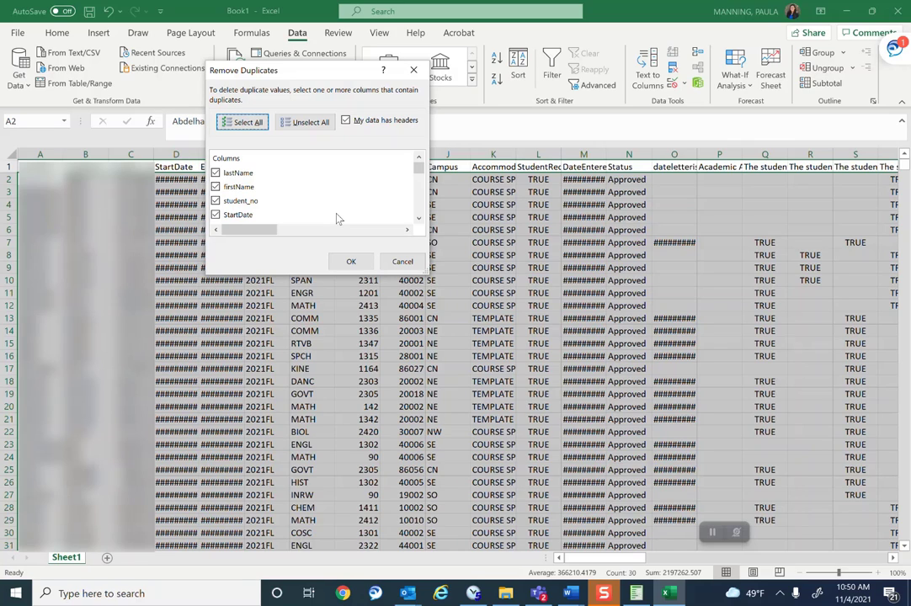
{"action": "left_click", "coordinate": [350, 261]}
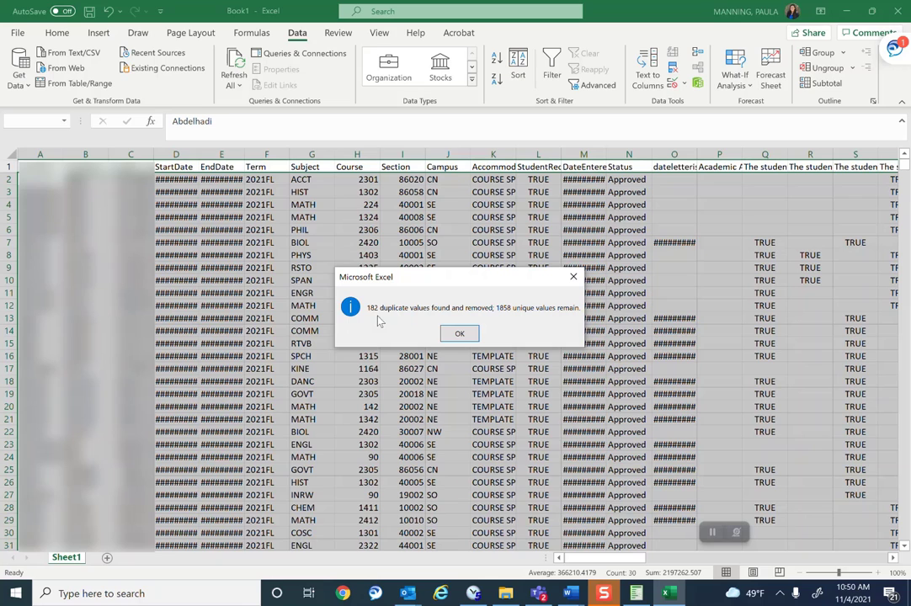
{"action": "left_click", "coordinate": [460, 333]}
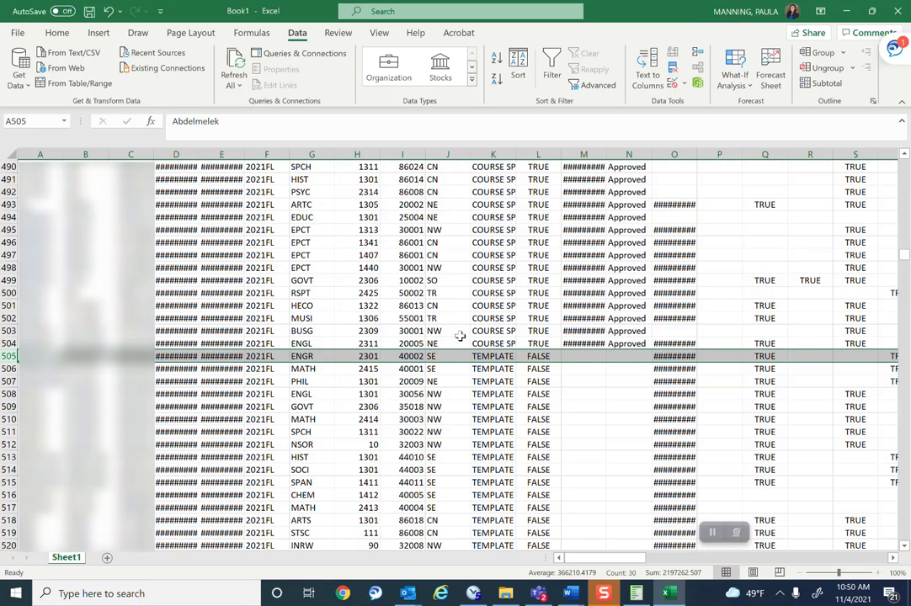
Remove duplicate rows from the expanded data range based on the student_no column only.
{"action": "scroll", "coordinate": [460, 335], "scroll_direction": "up", "scroll_amount": 5}
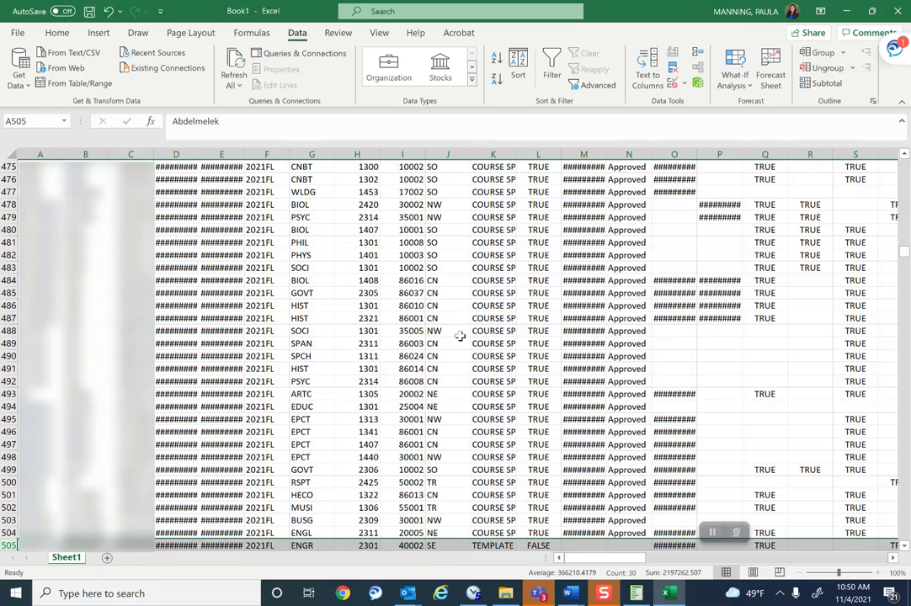
{"action": "left_click", "coordinate": [675, 69]}
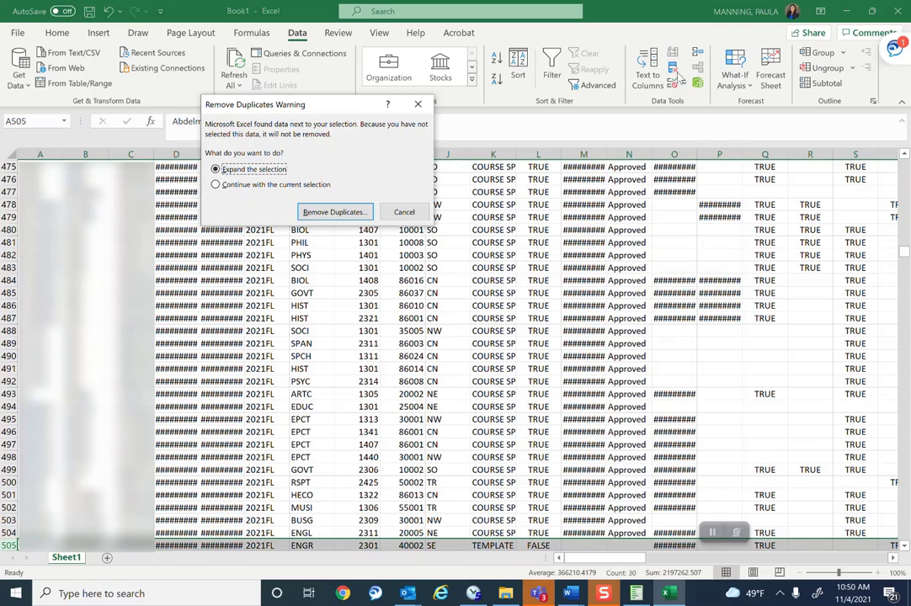
{"action": "left_click", "coordinate": [328, 213]}
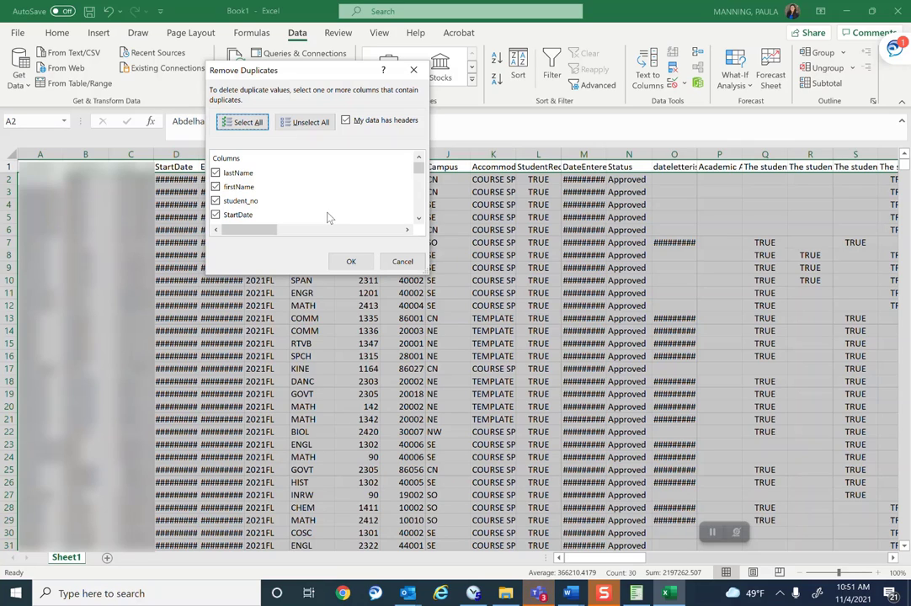
{"action": "left_click", "coordinate": [305, 123]}
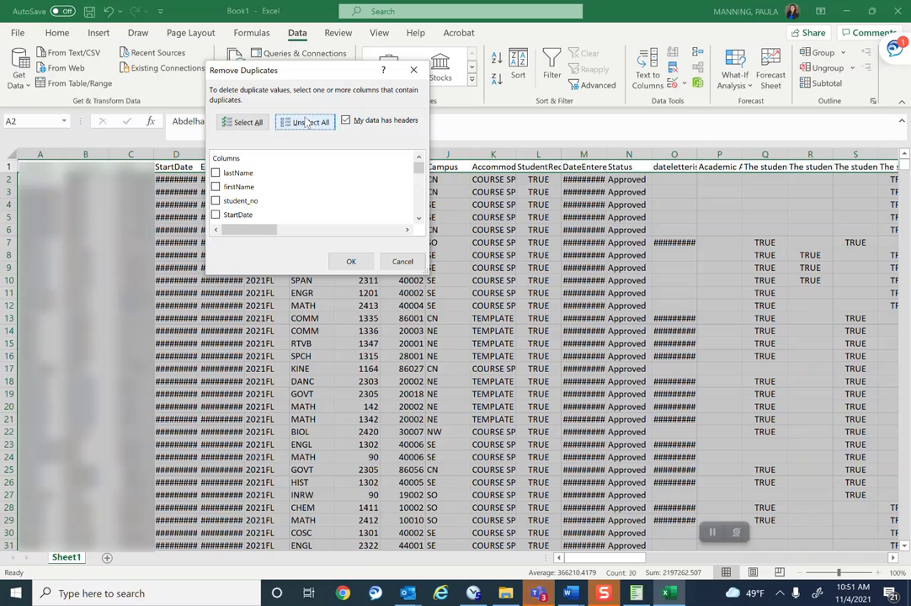
{"action": "left_click", "coordinate": [215, 200]}
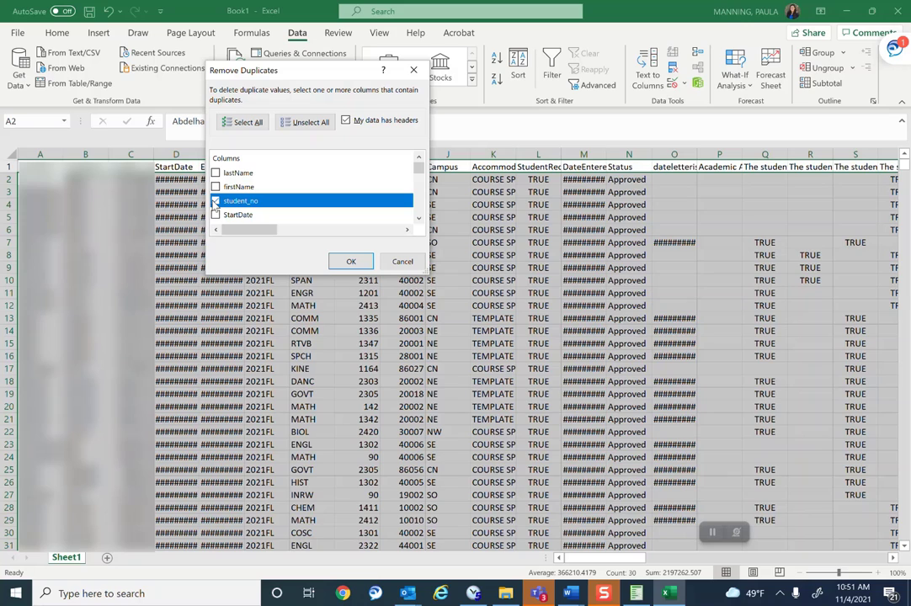
{"action": "left_click", "coordinate": [350, 263]}
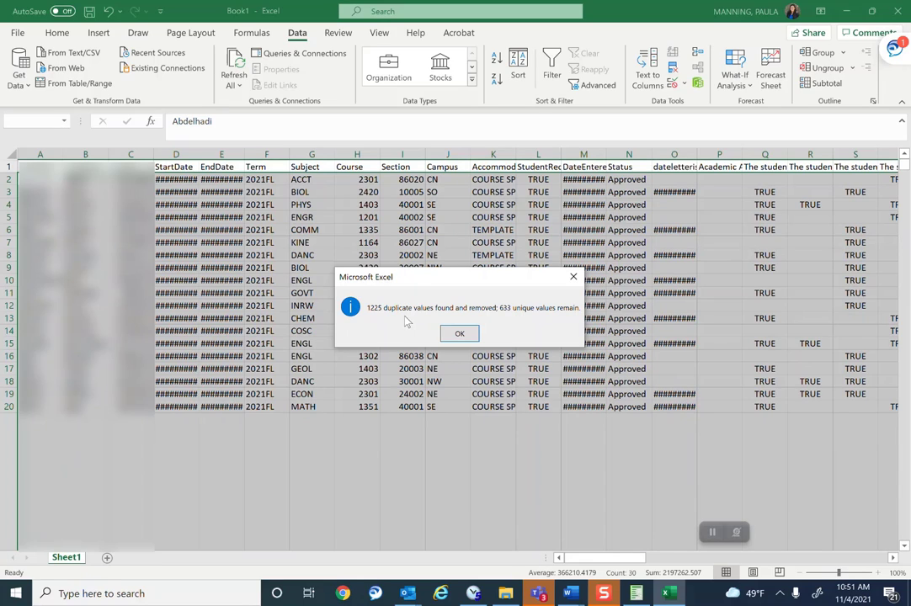
{"action": "left_click", "coordinate": [459, 334]}
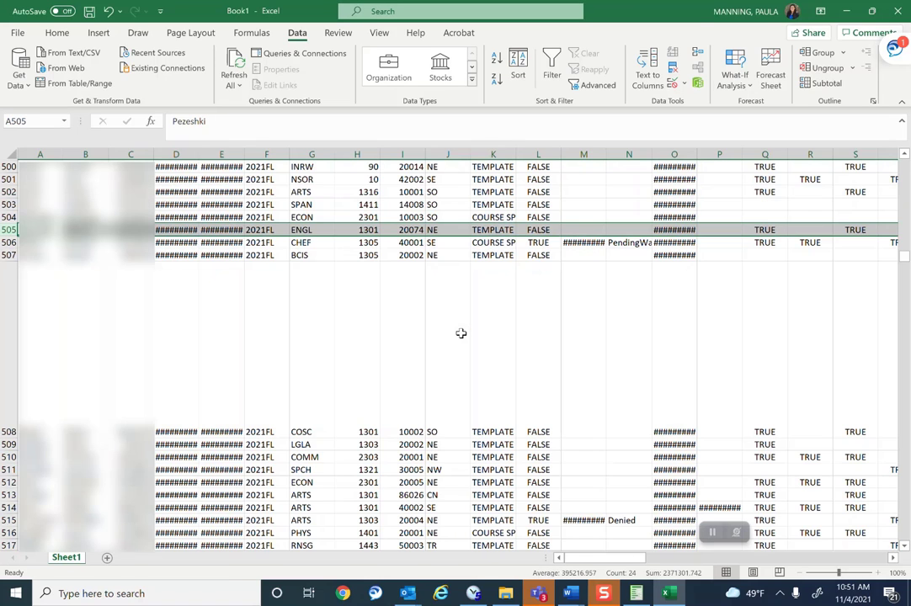
Examine the remaining student rows and their Primary Campus column up to the header row.
{"action": "scroll", "coordinate": [460, 333], "scroll_direction": "up", "scroll_amount": 20}
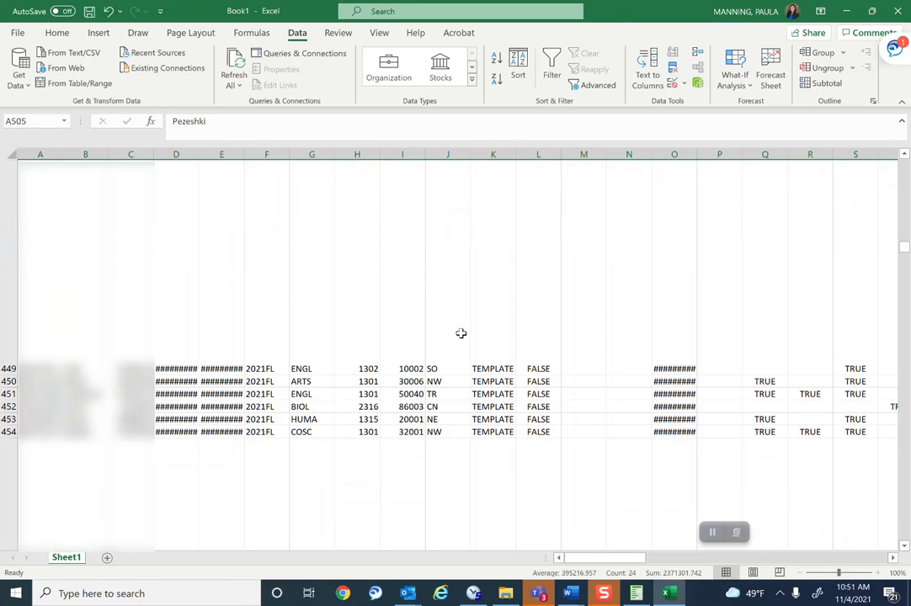
{"action": "scroll", "coordinate": [461, 333], "scroll_direction": "up", "scroll_amount": 8}
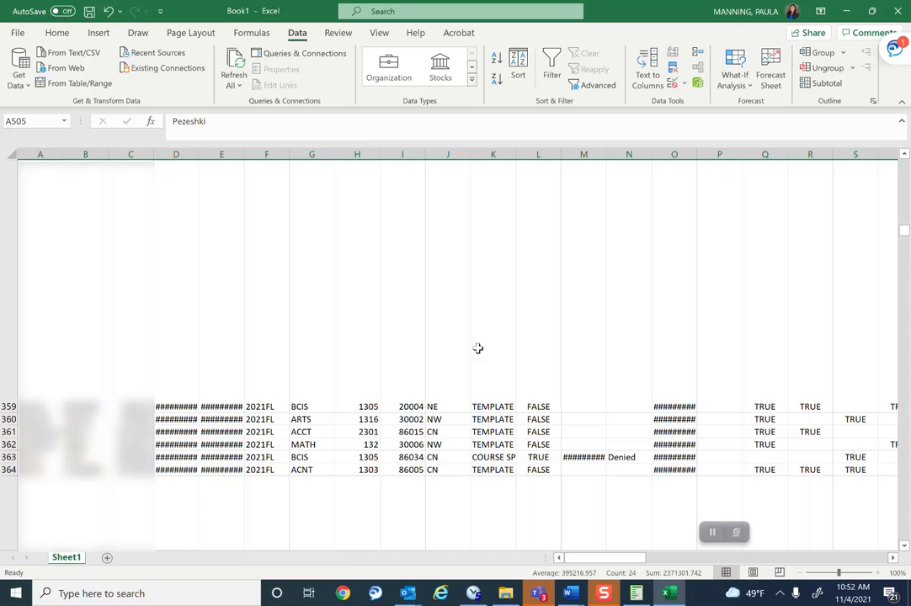
{"action": "left_click", "coordinate": [852, 560]}
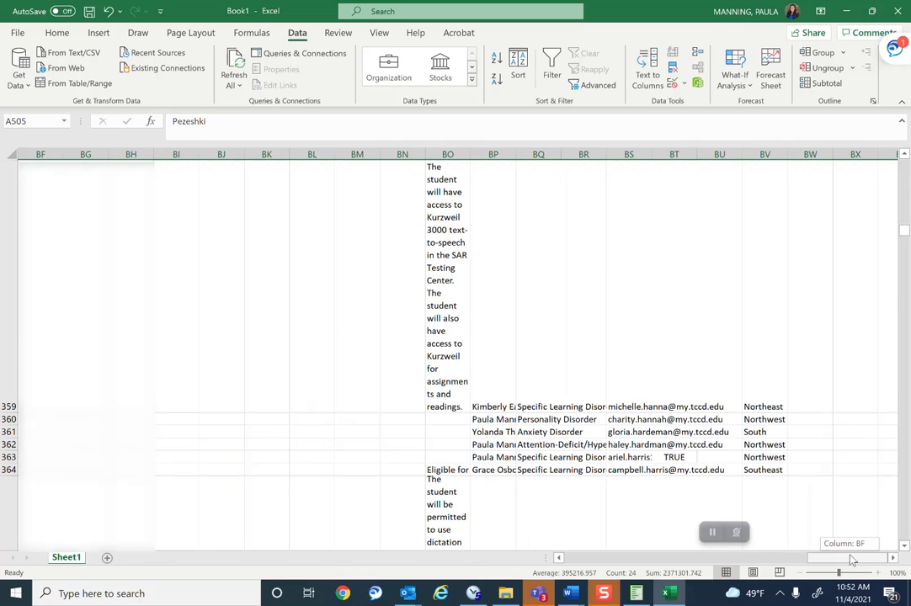
{"action": "scroll", "coordinate": [758, 365], "scroll_direction": "up", "scroll_amount": 1}
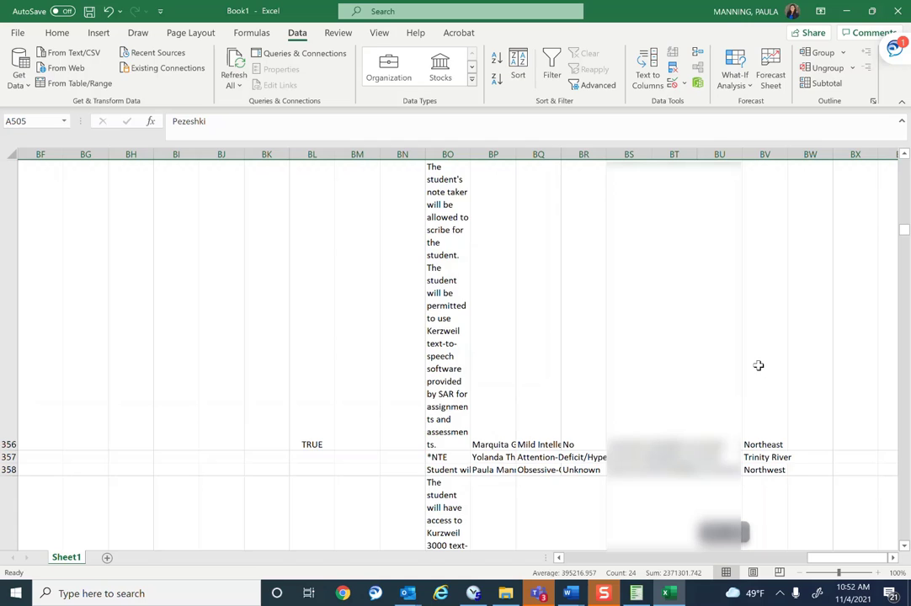
{"action": "scroll", "coordinate": [757, 365], "scroll_direction": "up", "scroll_amount": 2}
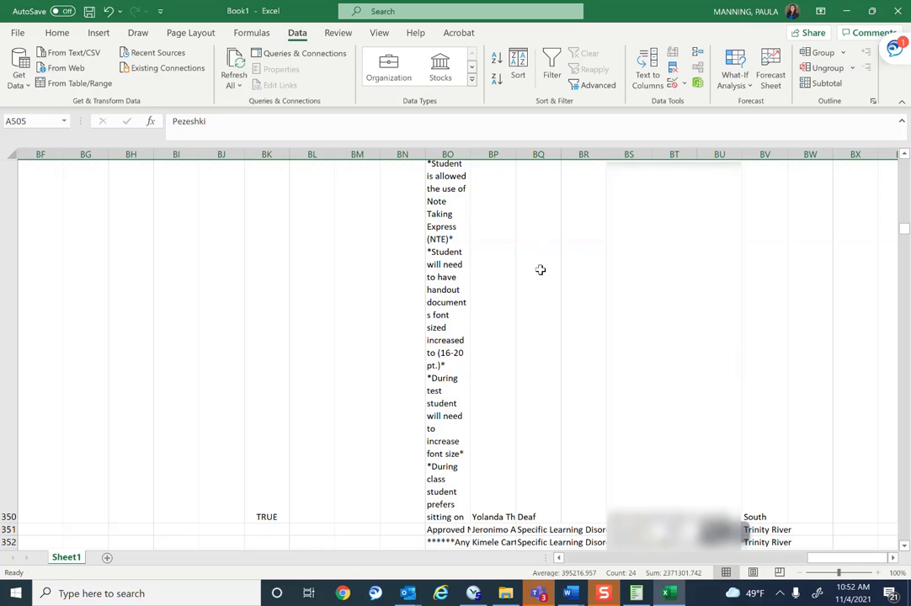
{"action": "scroll", "coordinate": [535, 279], "scroll_direction": "up", "scroll_amount": 10}
{"action": "scroll", "coordinate": [536, 279], "scroll_direction": "up", "scroll_amount": 15}
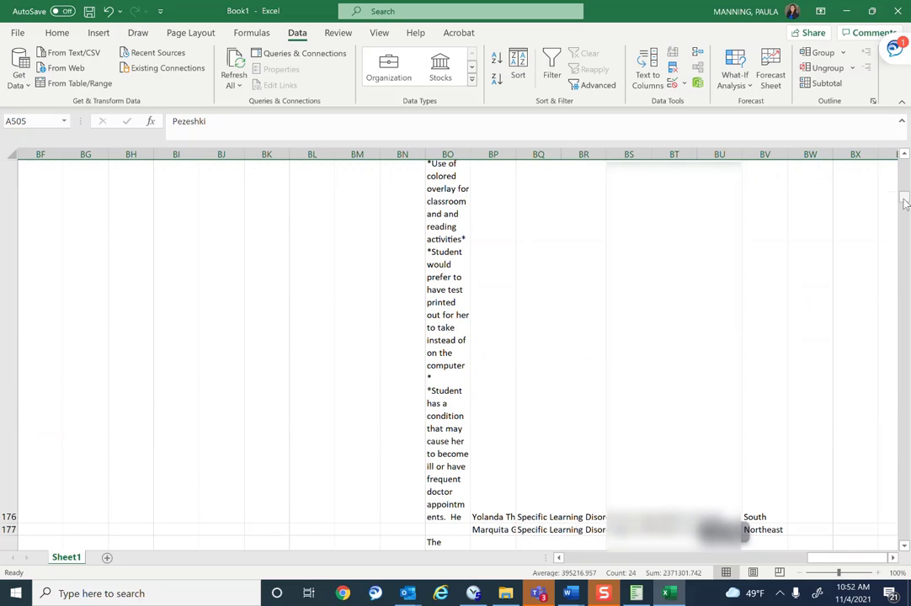
{"action": "left_click_drag", "start_coordinate": [903, 197], "coordinate": [898, 150]}
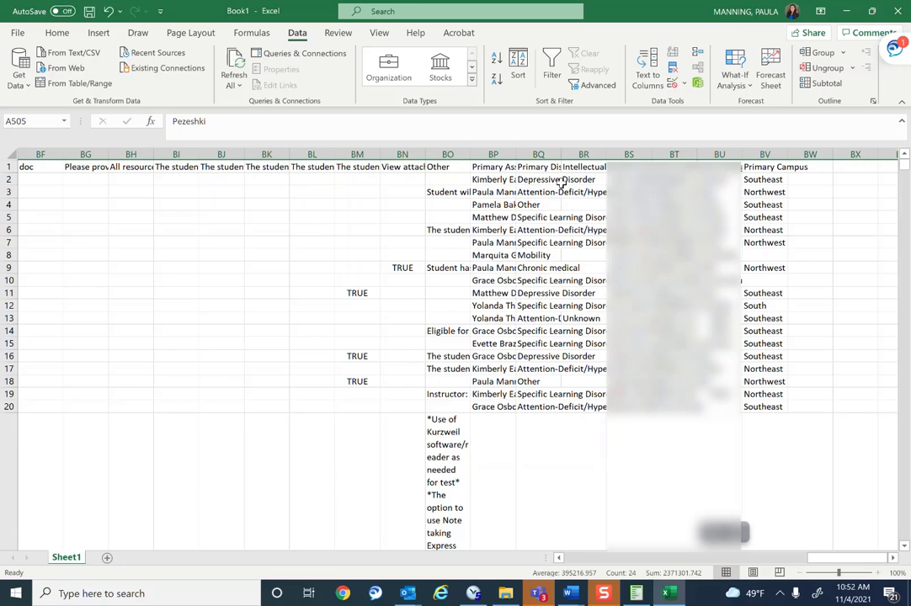
Undo the student_no duplicate removal and select cell J3 in the Campus column.
{"action": "left_click", "coordinate": [109, 13]}
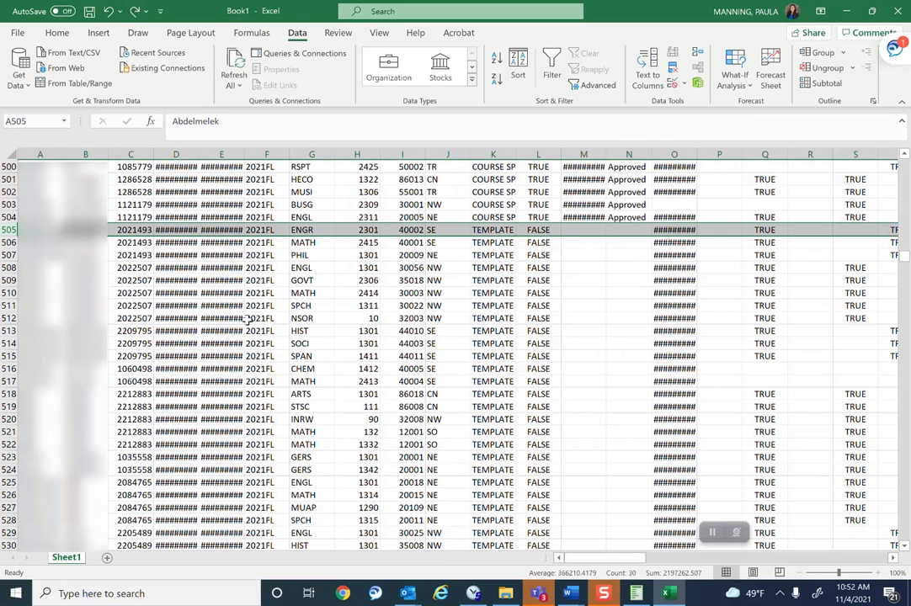
{"action": "scroll", "coordinate": [247, 320], "scroll_direction": "up", "scroll_amount": 20}
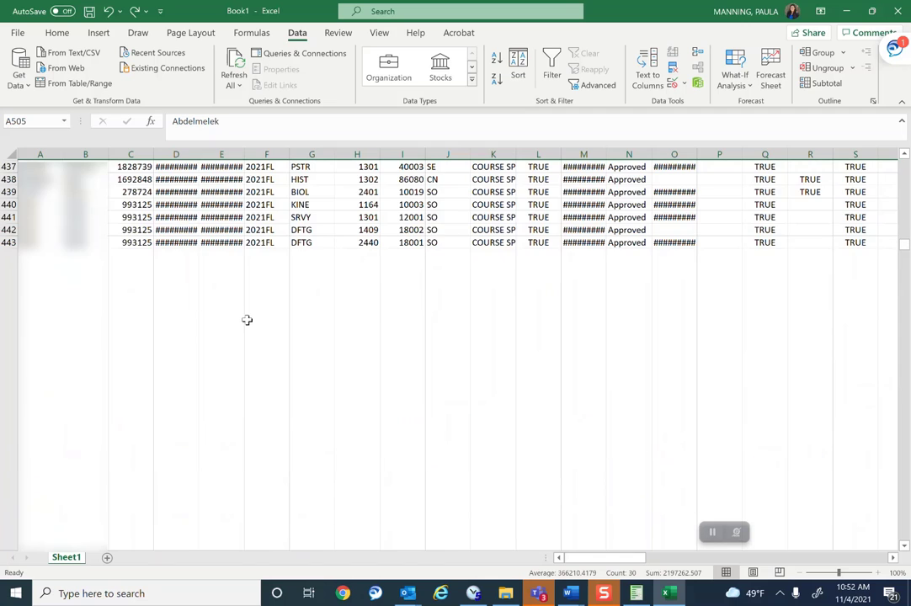
{"action": "left_click", "coordinate": [447, 204]}
{"action": "scroll", "coordinate": [447, 208], "scroll_direction": "up", "scroll_amount": 5}
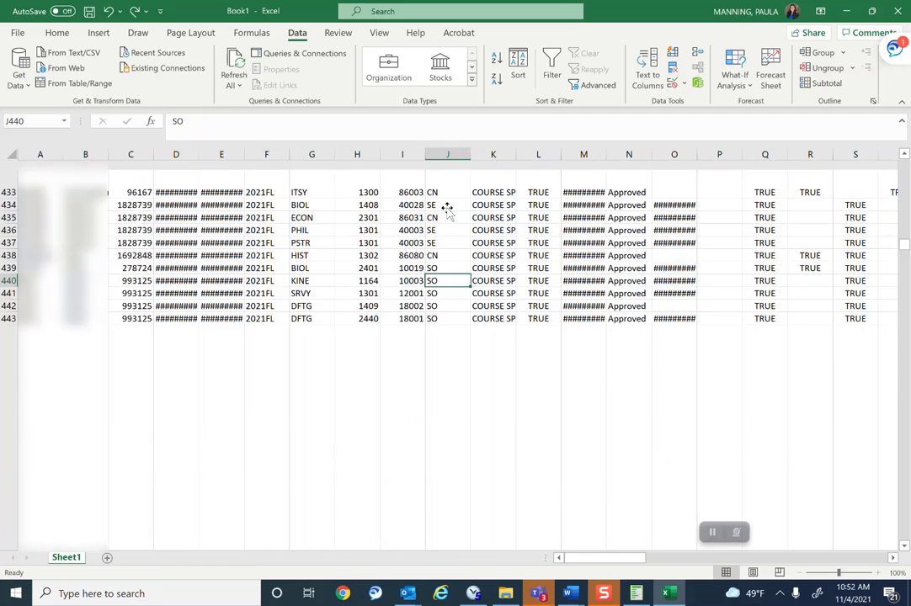
{"action": "left_click_drag", "start_coordinate": [904, 245], "coordinate": [905, 160]}
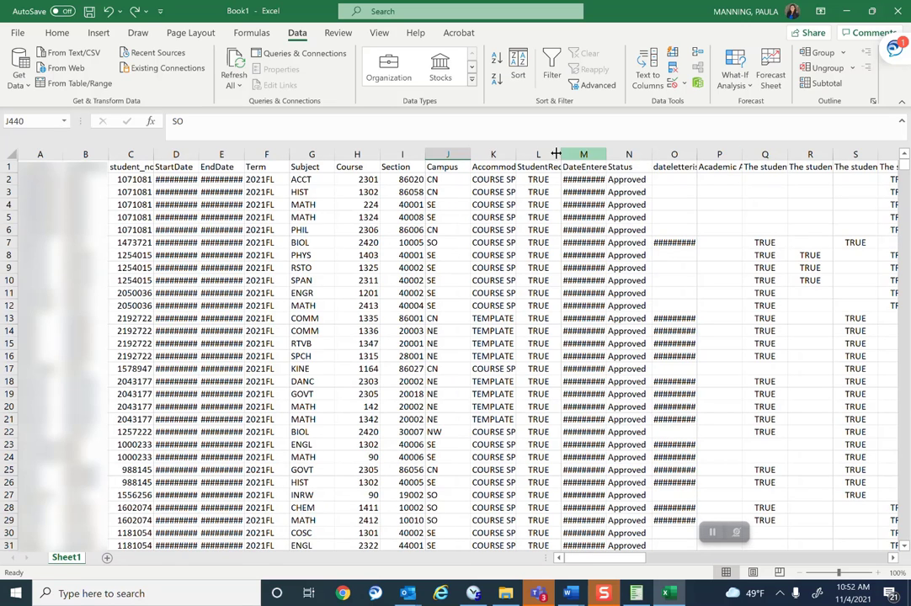
{"action": "left_click", "coordinate": [448, 194]}
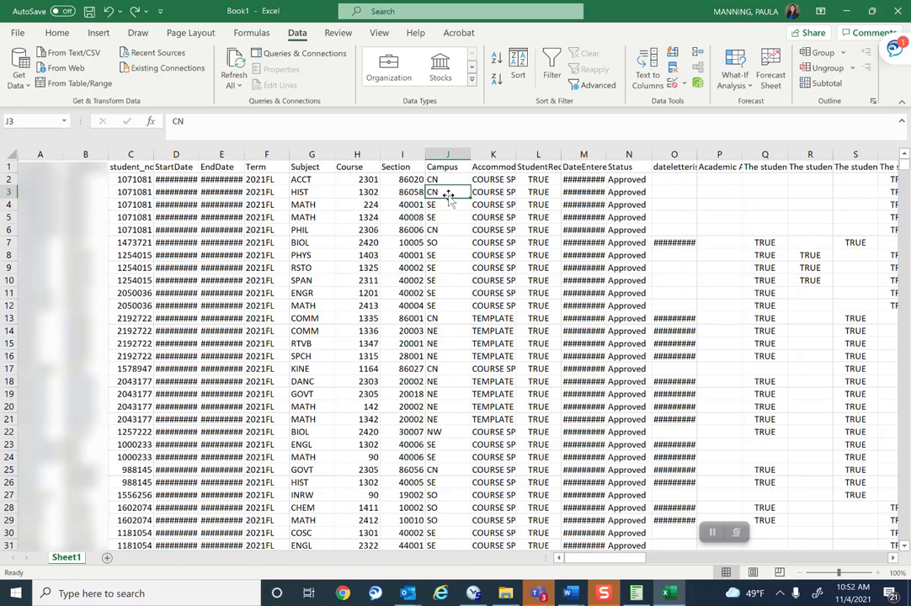
Sort the combined student data by the Campus column in ascending order, A to Z.
{"action": "left_click", "coordinate": [57, 32]}
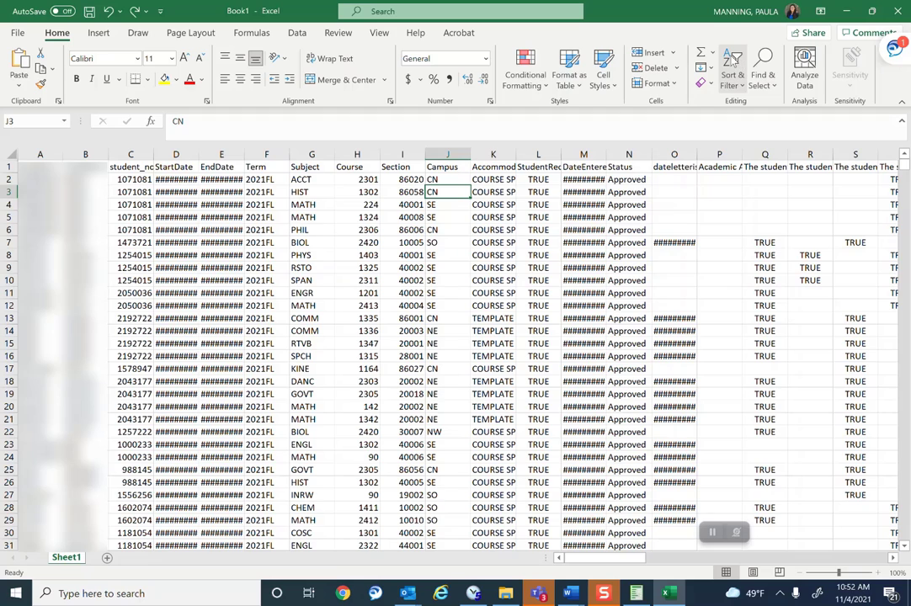
{"action": "left_click", "coordinate": [732, 64]}
{"action": "left_click", "coordinate": [763, 105]}
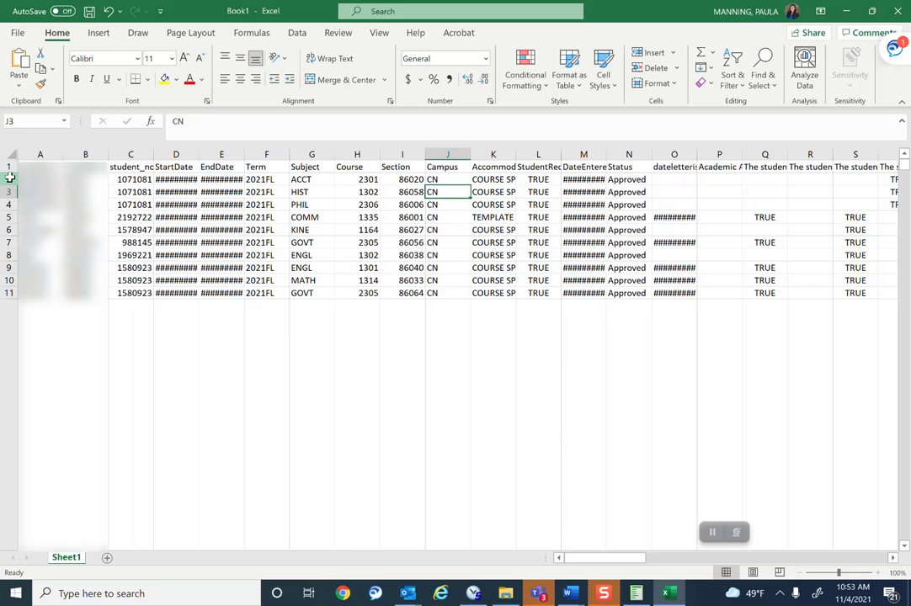
Delete the data rows of every campus except NW, keeping the header row.
{"action": "mouse_move", "coordinate": [8, 179]}
{"action": "left_mouse_down"}
{"action": "mouse_move", "coordinate": [8, 217]}
{"action": "mouse_move", "coordinate": [8, 192]}
{"action": "left_mouse_up"}
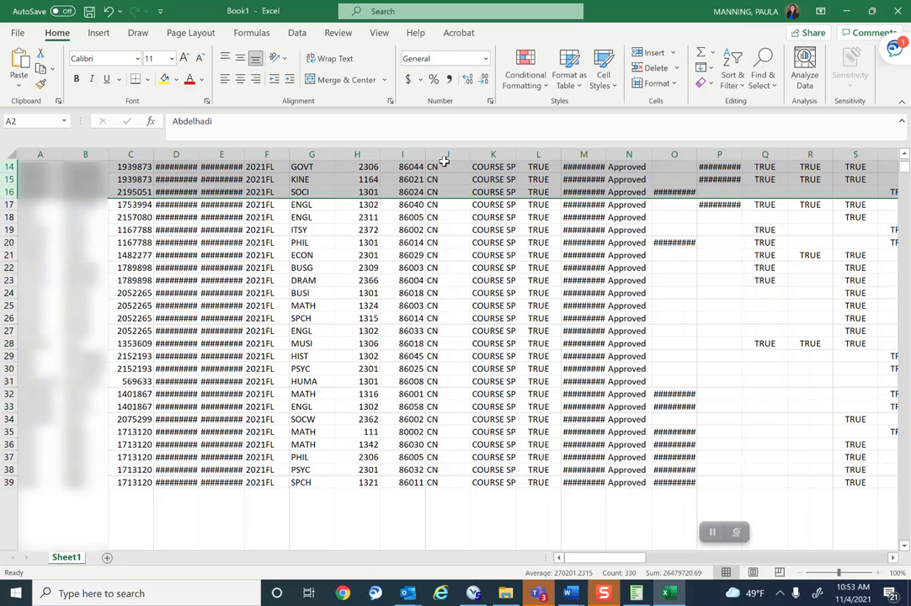
{"action": "scroll", "coordinate": [444, 160], "scroll_direction": "down", "scroll_amount": 20}
{"action": "left_click_drag", "start_coordinate": [444, 162], "coordinate": [467, 437]}
{"action": "scroll", "coordinate": [465, 437], "scroll_direction": "up", "scroll_amount": 10}
{"action": "scroll", "coordinate": [467, 437], "scroll_direction": "up", "scroll_amount": 20}
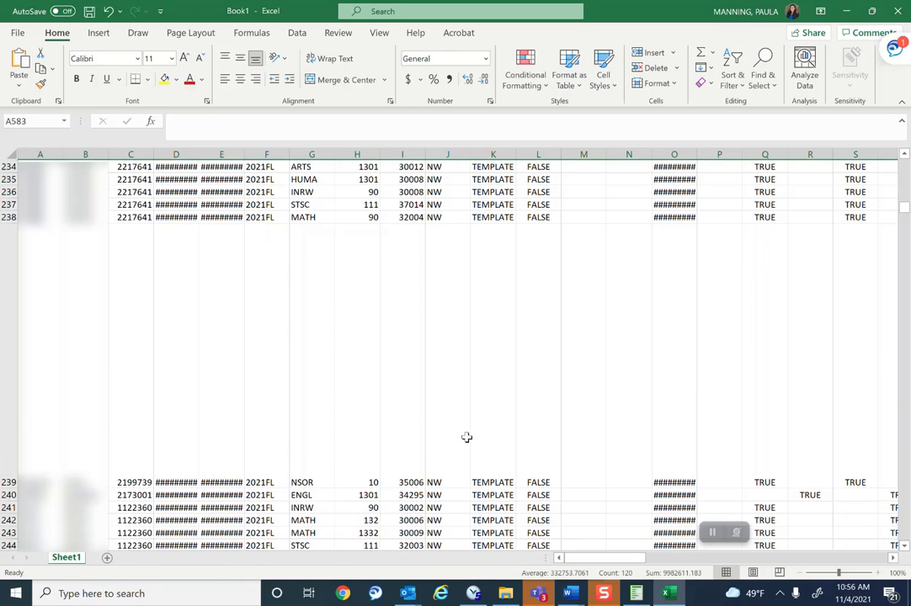
{"action": "scroll", "coordinate": [452, 306], "scroll_direction": "up", "scroll_amount": 20}
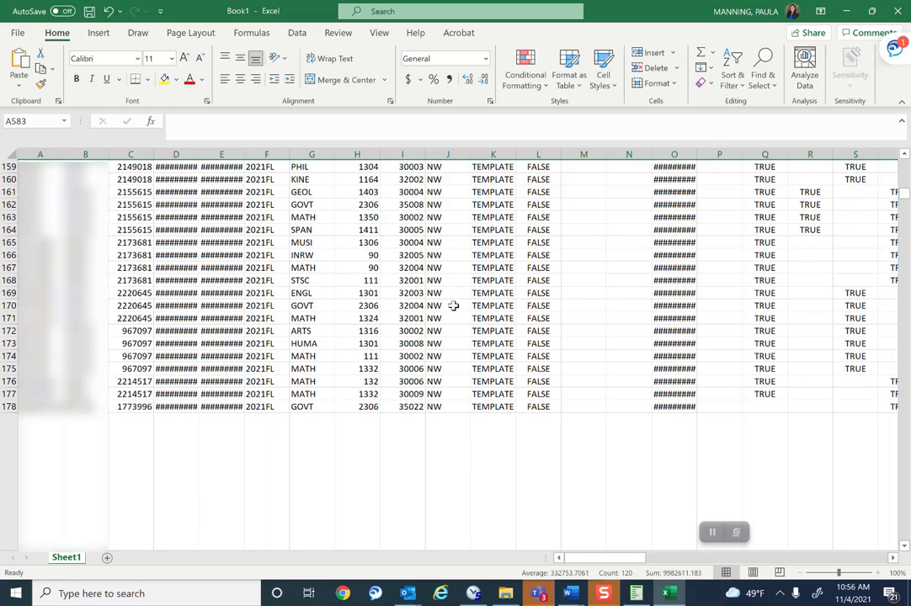
{"action": "scroll", "coordinate": [453, 306], "scroll_direction": "up", "scroll_amount": 20}
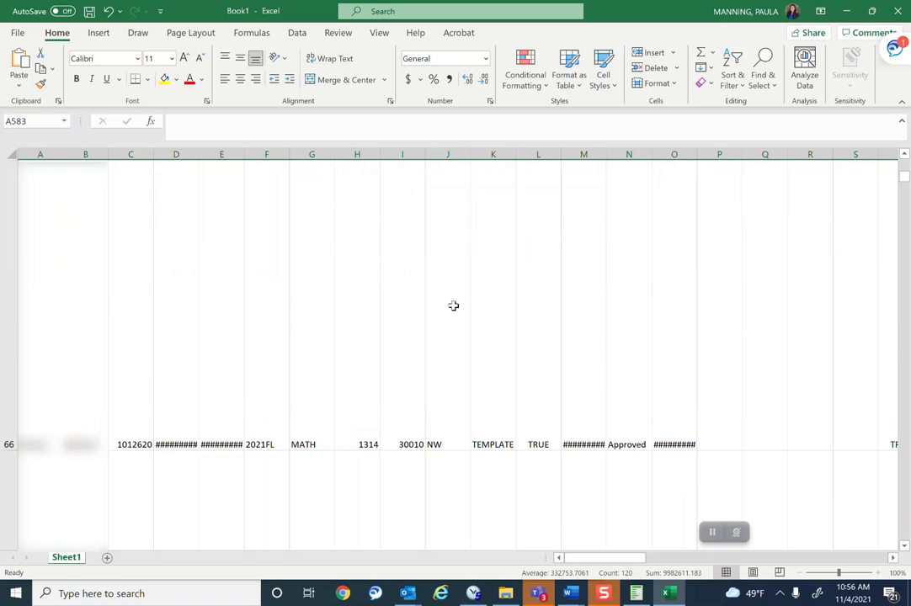
Remove duplicate rows from the NW campus data based on the student_no column only, with headers recognised.
{"action": "left_click", "coordinate": [436, 255]}
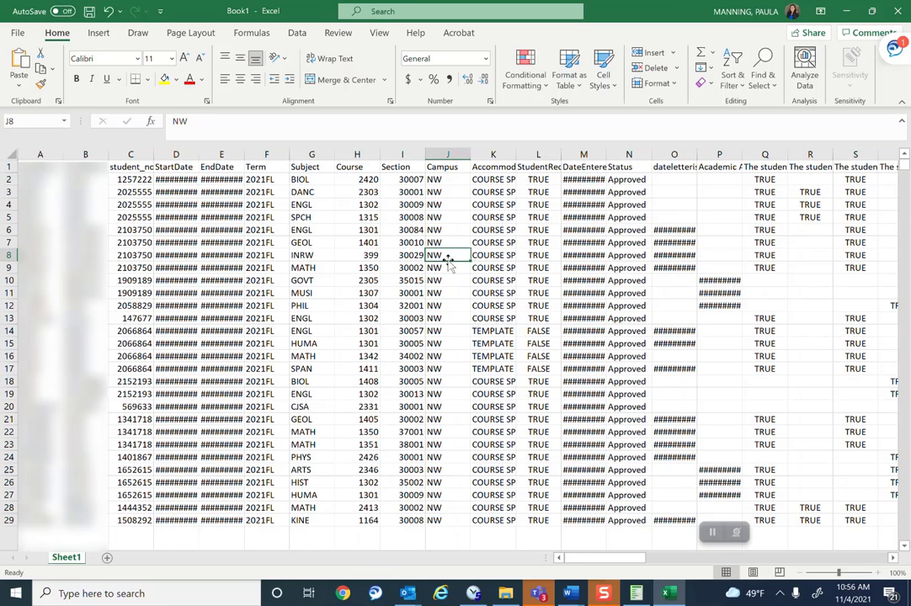
{"action": "left_click", "coordinate": [295, 34]}
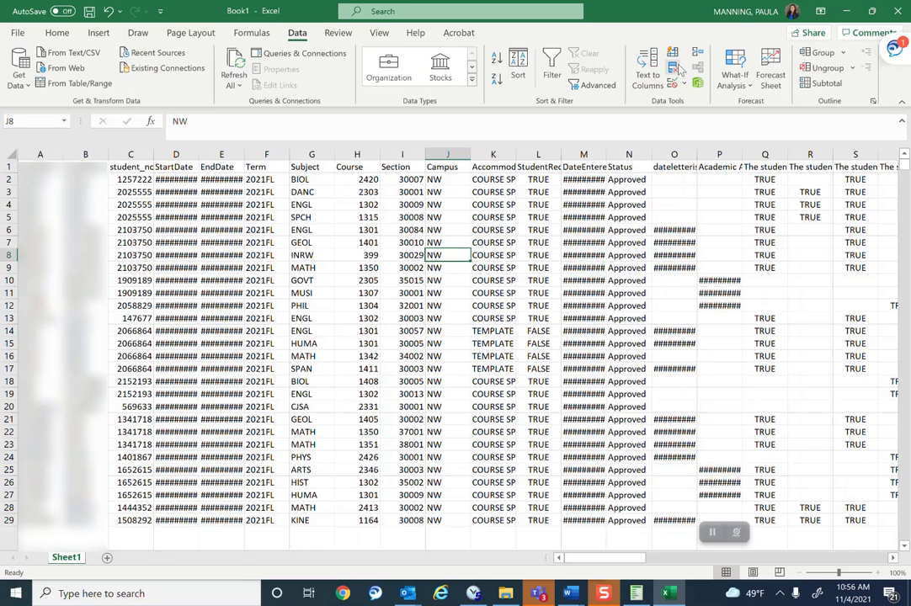
{"action": "left_click", "coordinate": [673, 70]}
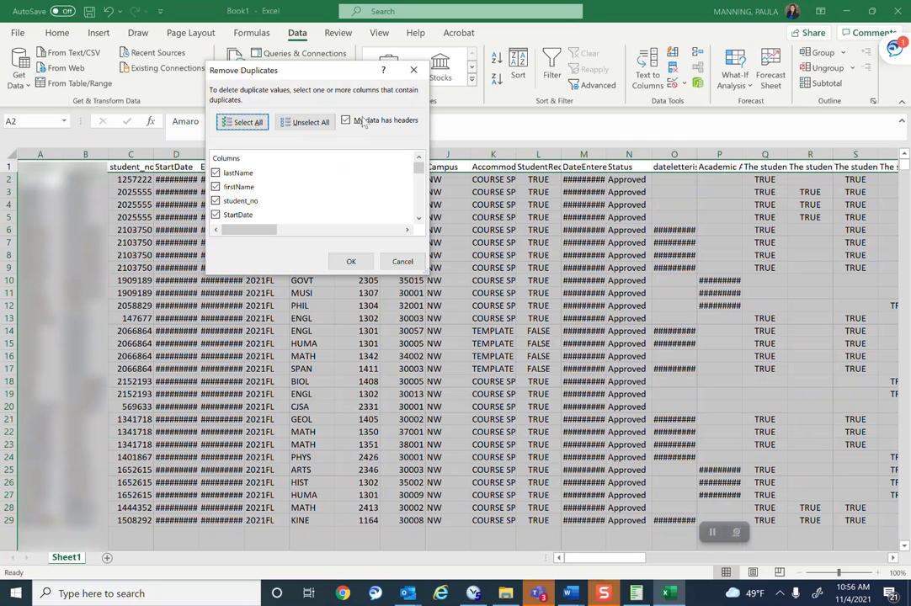
{"action": "left_click", "coordinate": [320, 123]}
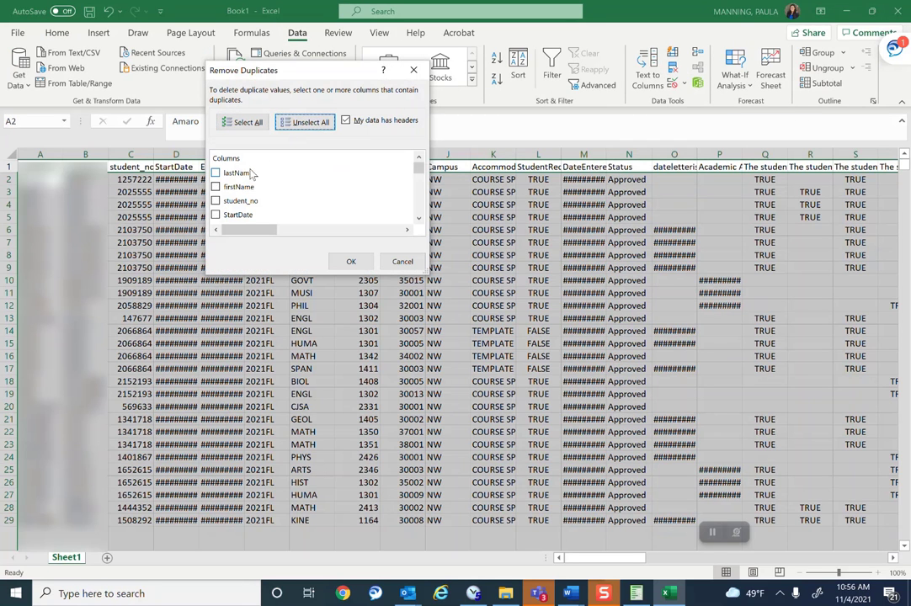
{"action": "left_click", "coordinate": [216, 201]}
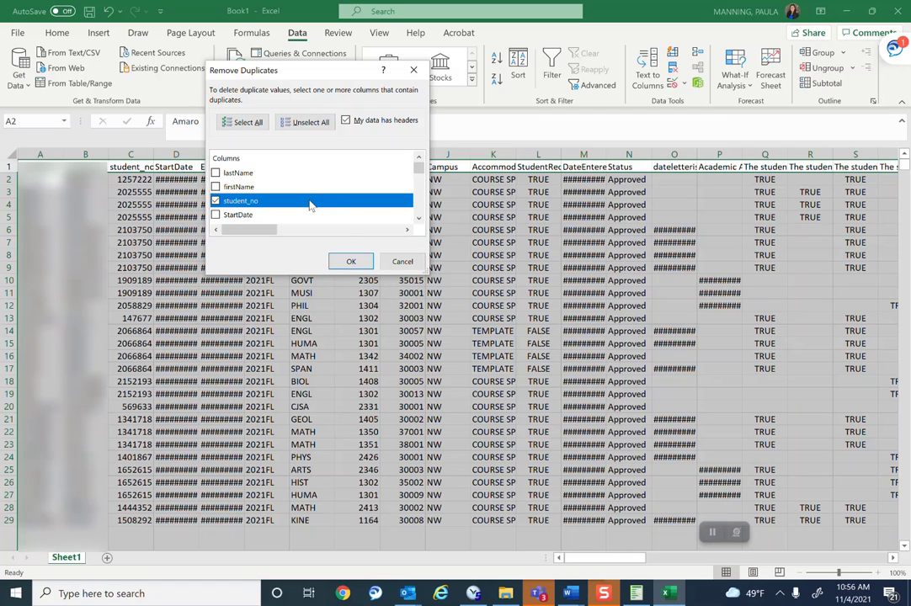
{"action": "left_click", "coordinate": [351, 261]}
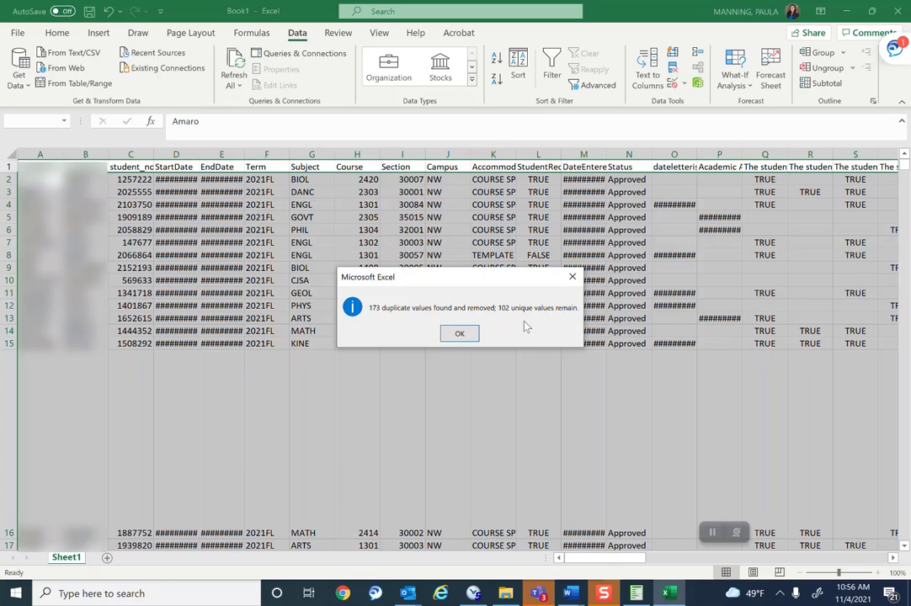
{"action": "left_click", "coordinate": [454, 334]}
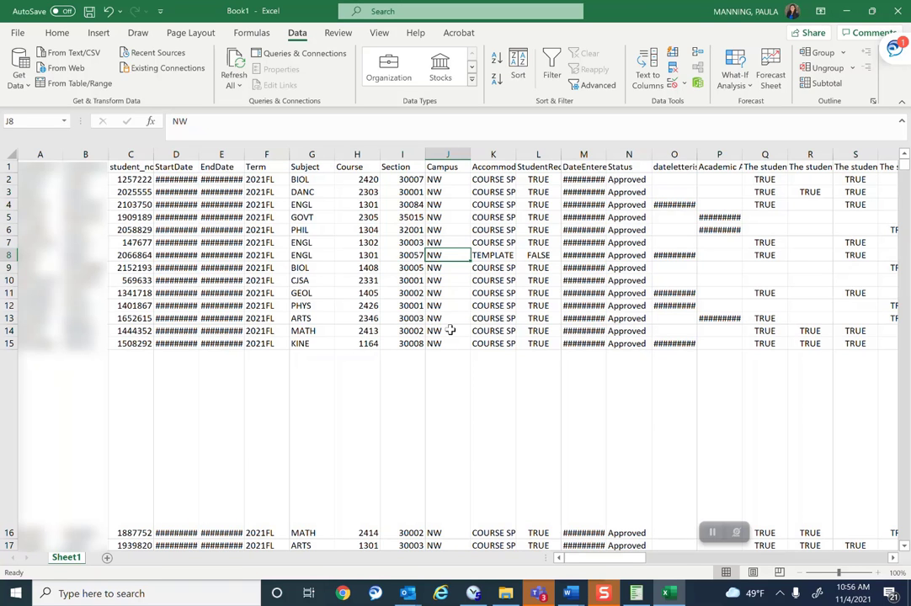
Close the Book1 workbook without saving its changes.
{"action": "left_click", "coordinate": [899, 10]}
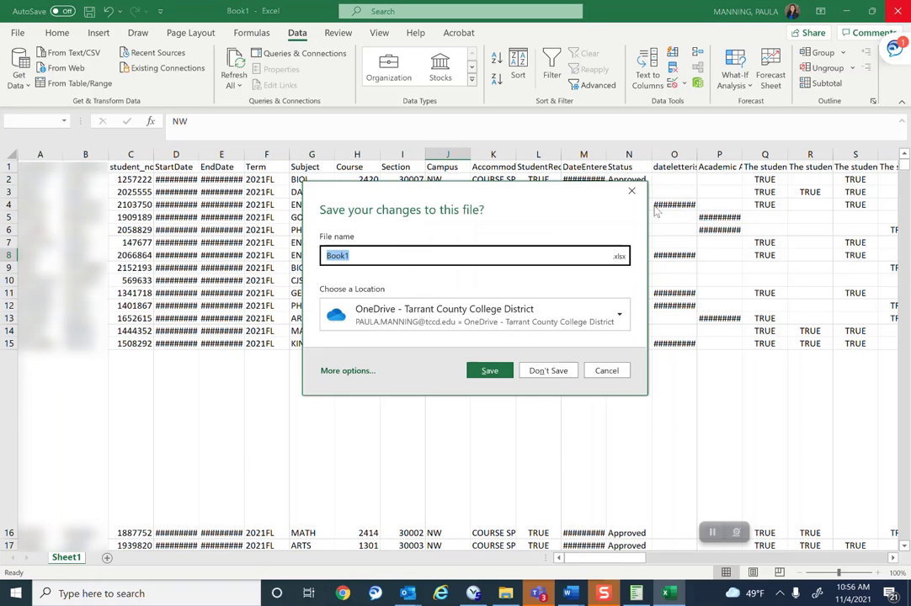
{"action": "left_click", "coordinate": [553, 377]}
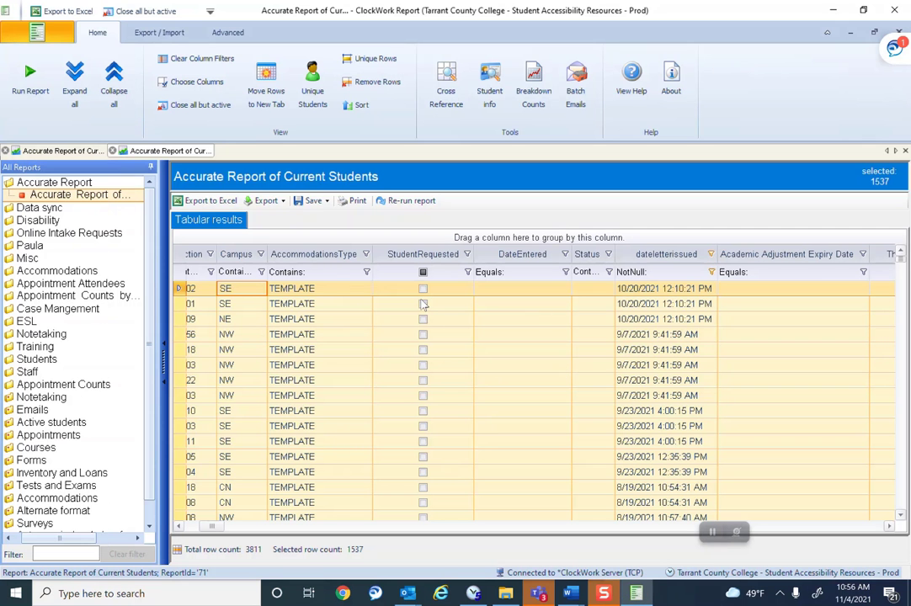
Set the dateletterissued column filter to All in the ClockWork Accurate Report of Current Students.
{"action": "scroll", "coordinate": [335, 446], "scroll_direction": "down", "scroll_amount": 5}
{"action": "scroll", "coordinate": [335, 446], "scroll_direction": "down", "scroll_amount": 5}
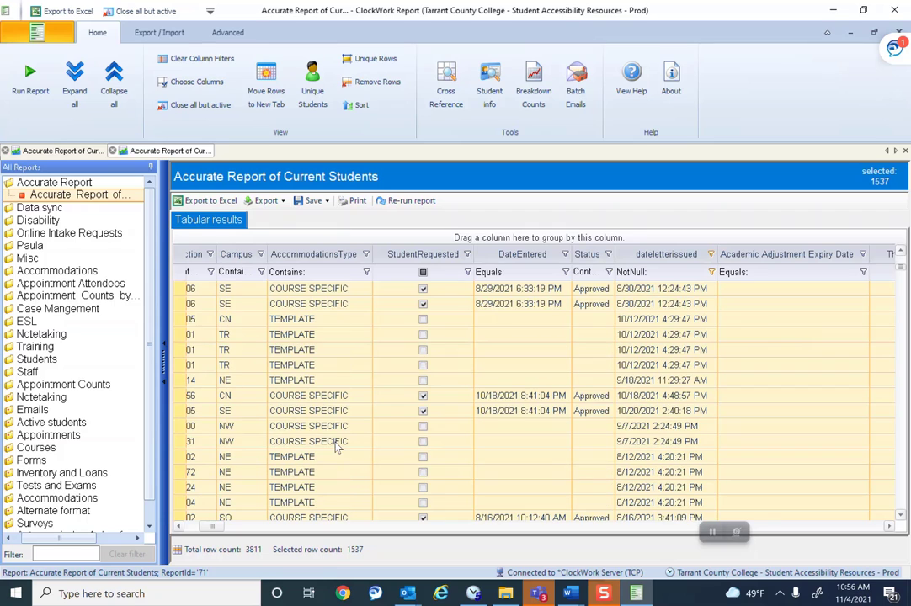
{"action": "scroll", "coordinate": [587, 357], "scroll_direction": "down", "scroll_amount": 3}
{"action": "scroll", "coordinate": [586, 357], "scroll_direction": "down", "scroll_amount": 3}
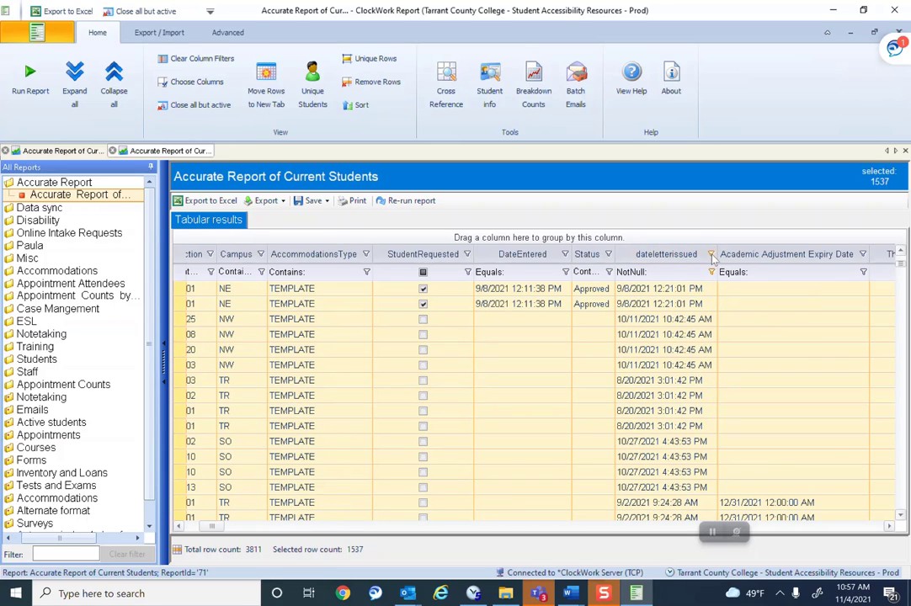
{"action": "left_click", "coordinate": [712, 253]}
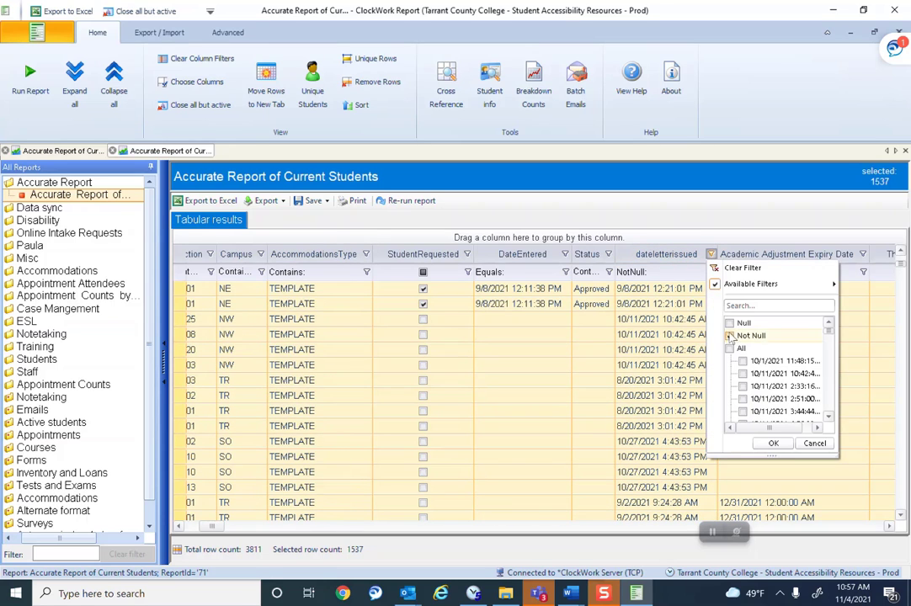
{"action": "left_click", "coordinate": [730, 349]}
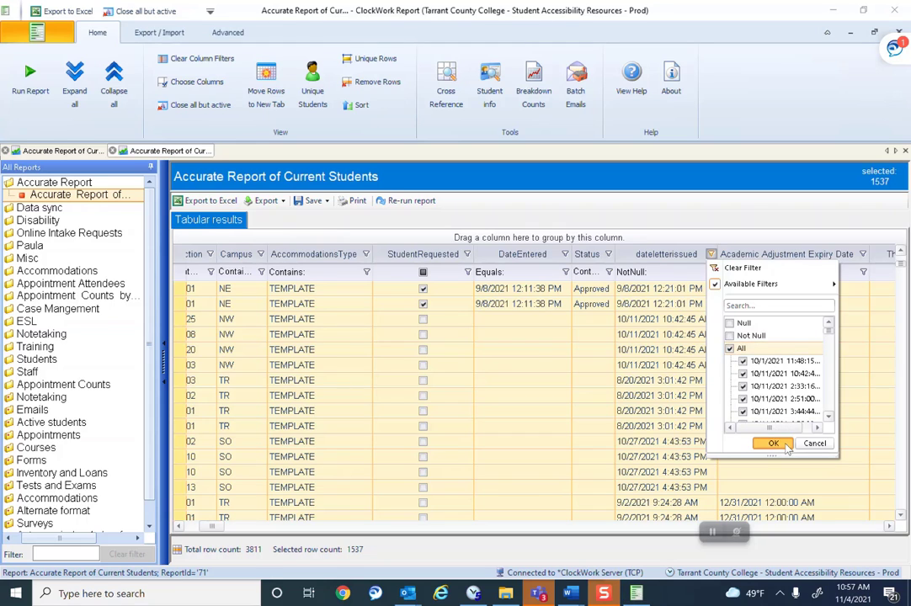
{"action": "left_click", "coordinate": [771, 443]}
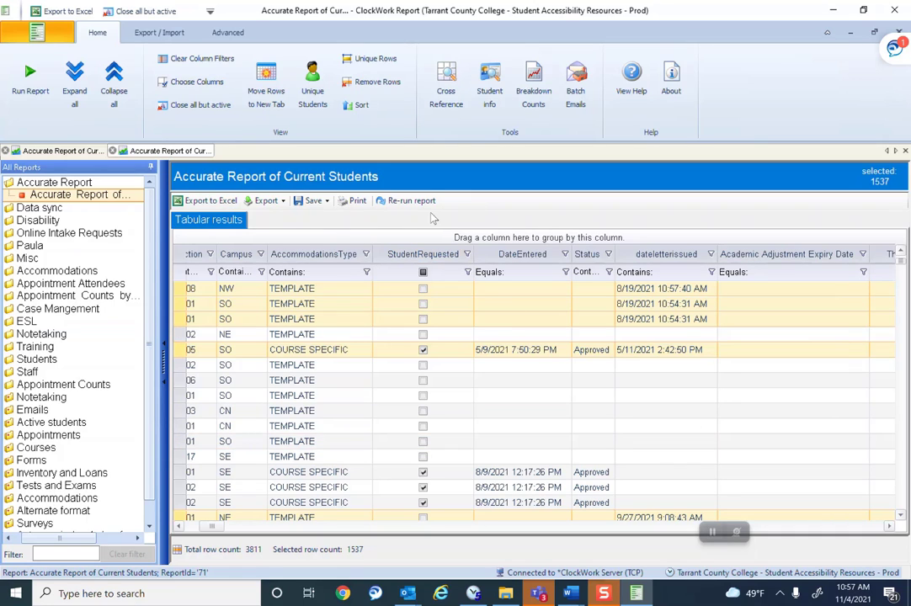
Cross-reference the report with the Other [341] text field from the Disability group.
{"action": "left_click", "coordinate": [457, 95]}
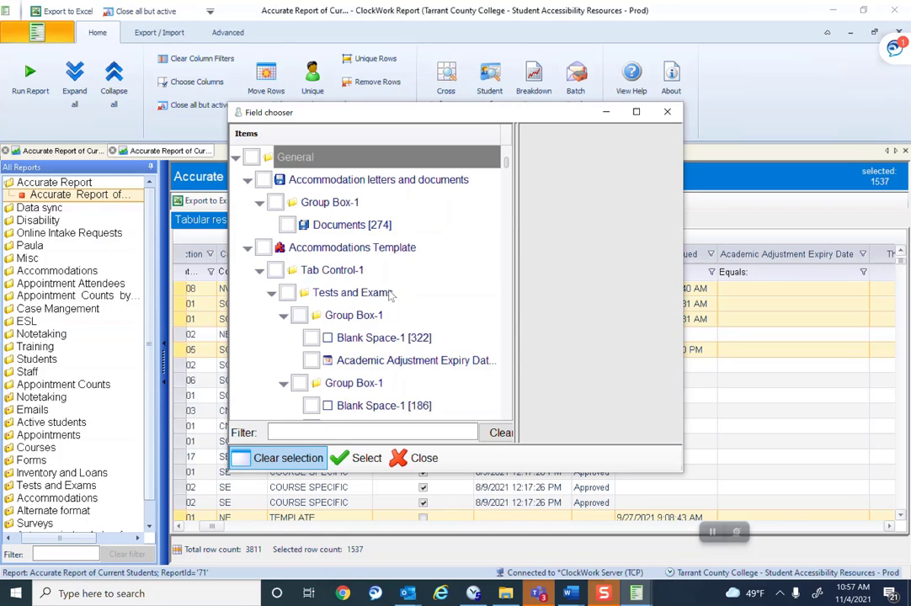
{"action": "scroll", "coordinate": [390, 295], "scroll_direction": "down", "scroll_amount": 1}
{"action": "scroll", "coordinate": [390, 294], "scroll_direction": "down", "scroll_amount": 10}
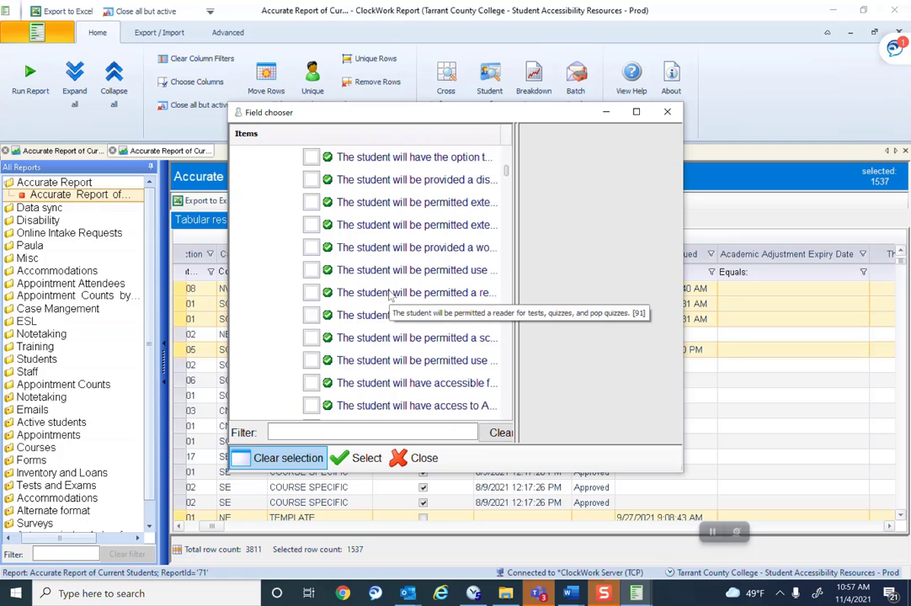
{"action": "scroll", "coordinate": [389, 295], "scroll_direction": "down", "scroll_amount": 6}
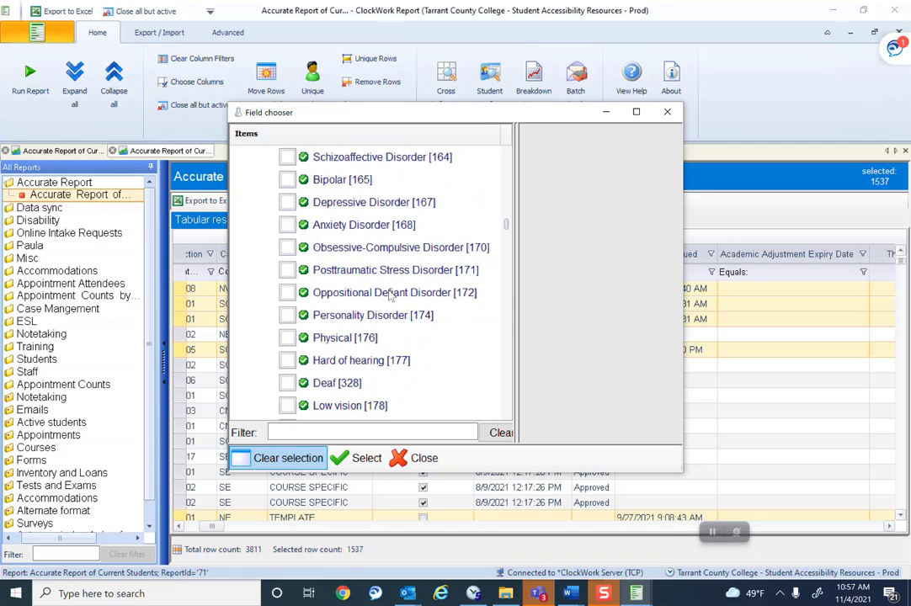
{"action": "scroll", "coordinate": [389, 295], "scroll_direction": "up", "scroll_amount": 5}
{"action": "scroll", "coordinate": [389, 295], "scroll_direction": "up", "scroll_amount": 1}
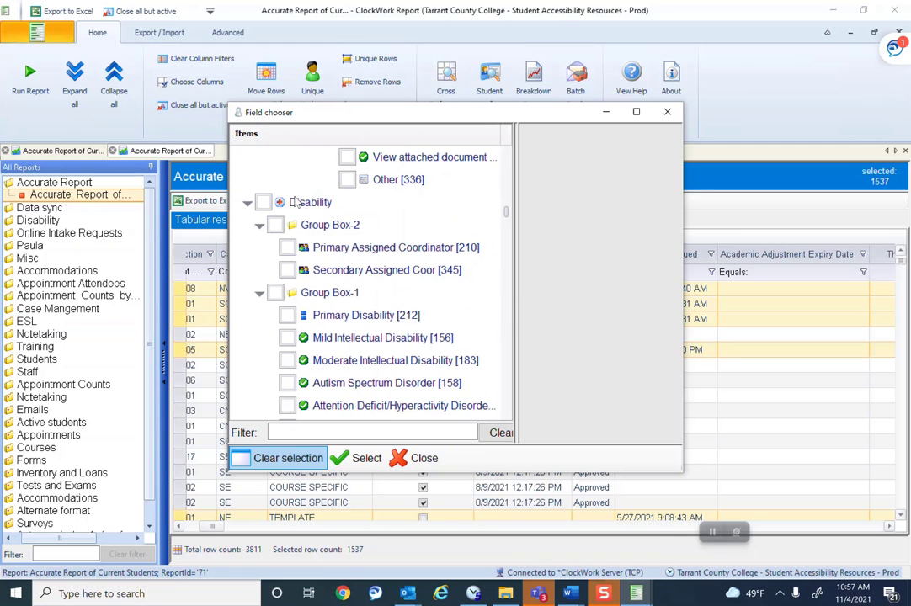
{"action": "scroll", "coordinate": [362, 271], "scroll_direction": "down", "scroll_amount": 7}
{"action": "scroll", "coordinate": [362, 274], "scroll_direction": "down", "scroll_amount": 5}
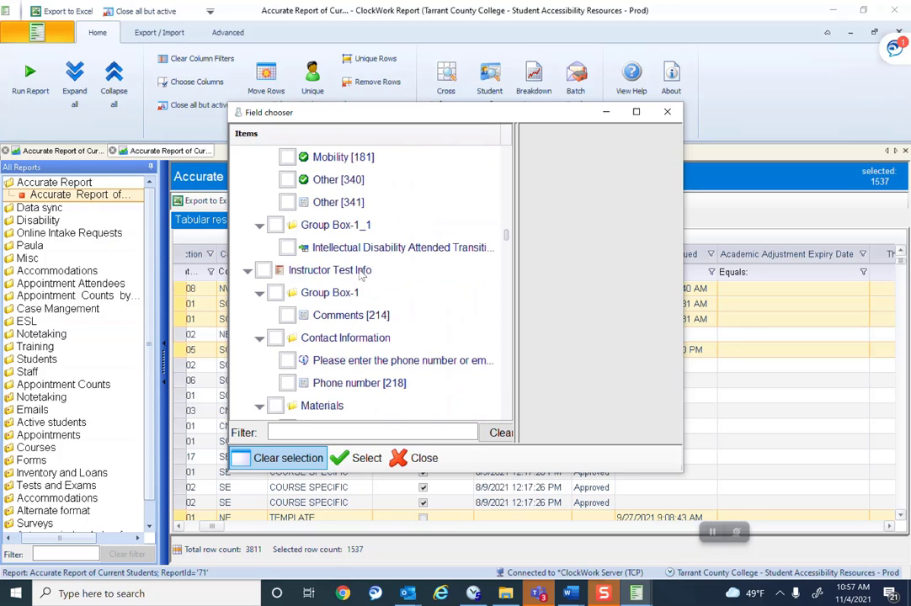
{"action": "left_click", "coordinate": [287, 203]}
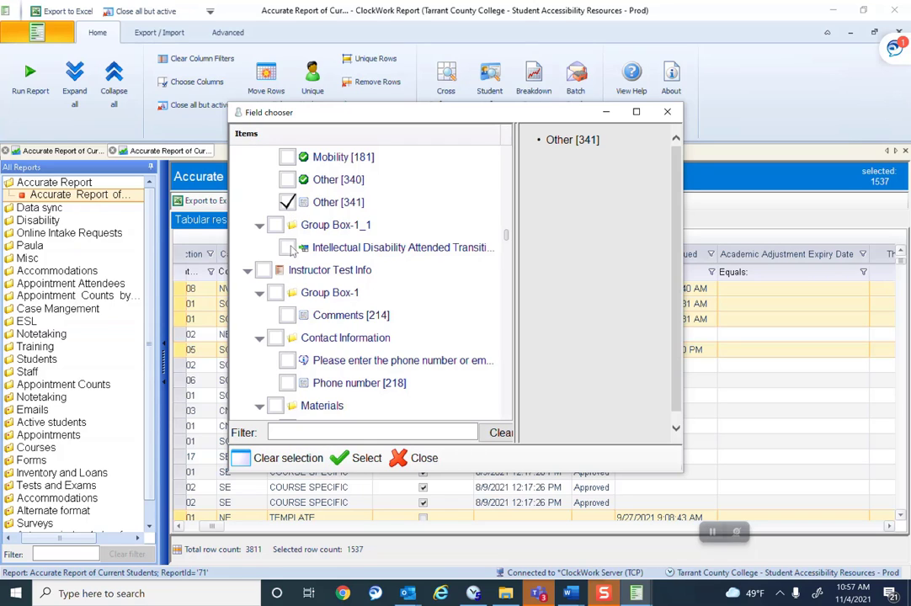
{"action": "left_click", "coordinate": [360, 461]}
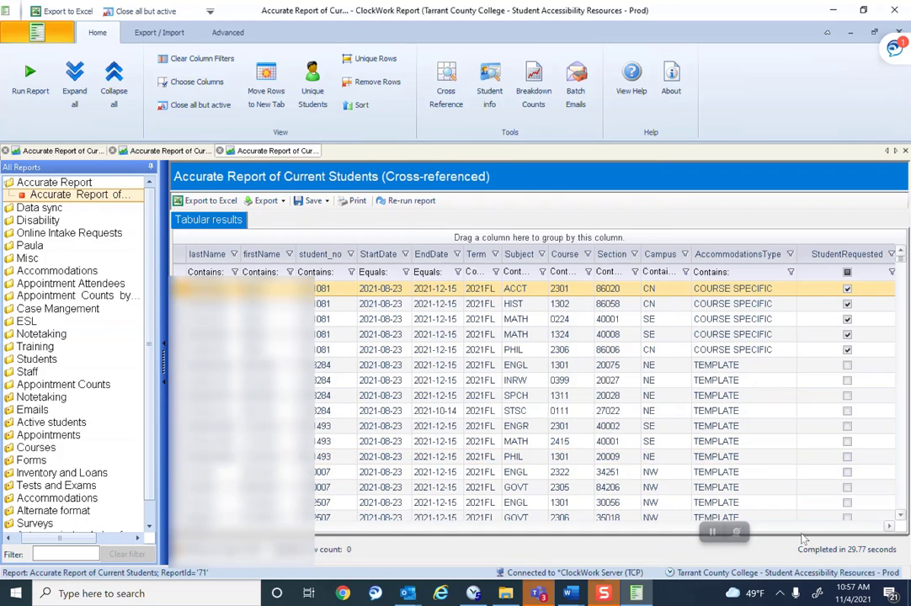
Filter the Other2 column of the cross-referenced report to Not Null.
{"action": "scroll", "coordinate": [874, 529], "scroll_direction": "right", "scroll_amount": 15}
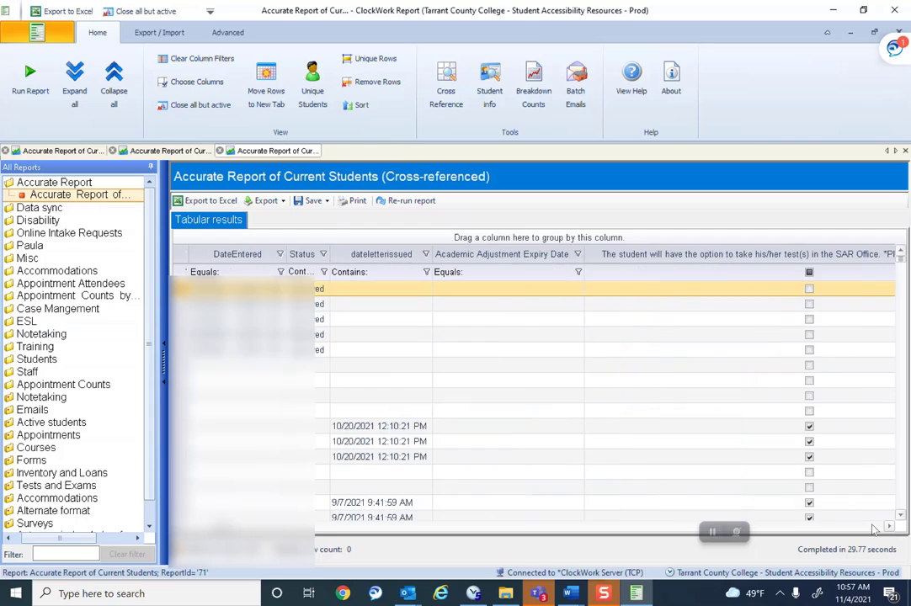
{"action": "scroll", "coordinate": [874, 529], "scroll_direction": "right", "scroll_amount": 15}
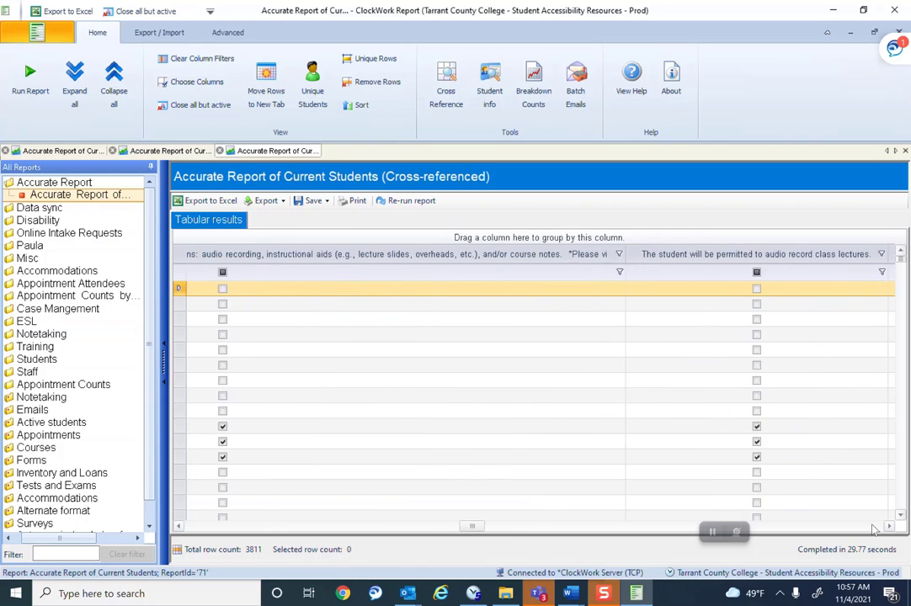
{"action": "scroll", "coordinate": [874, 529], "scroll_direction": "right", "scroll_amount": 15}
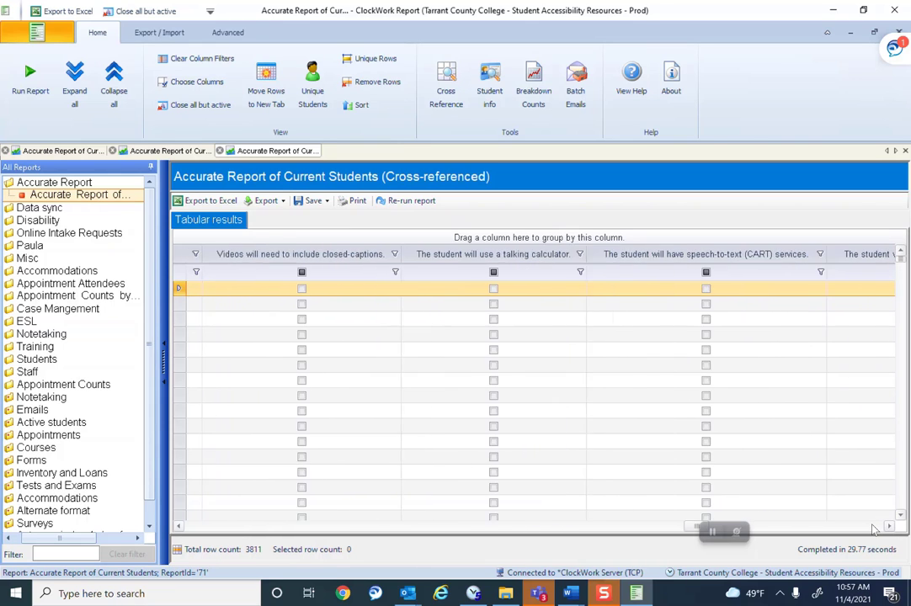
{"action": "scroll", "coordinate": [874, 528], "scroll_direction": "right", "scroll_amount": 5}
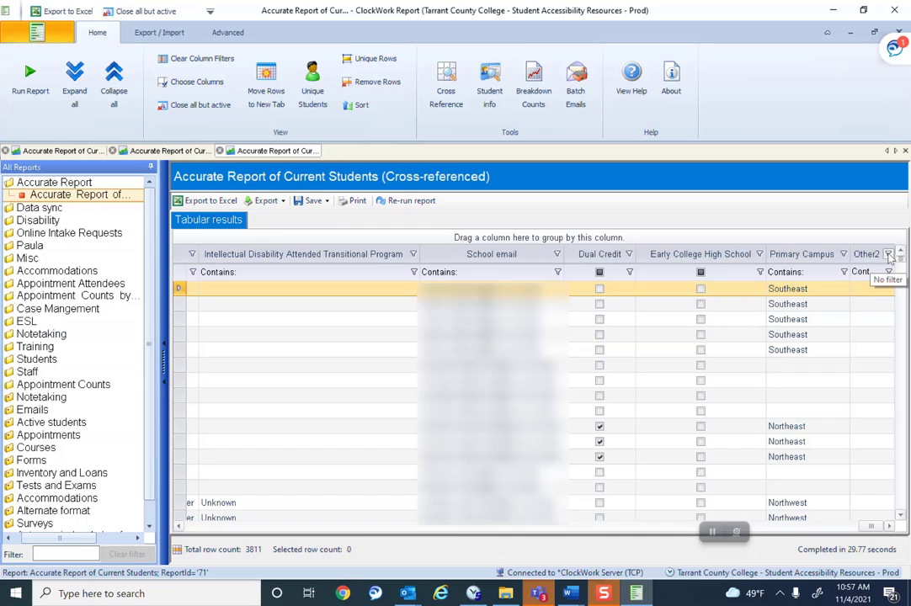
{"action": "left_click", "coordinate": [888, 254]}
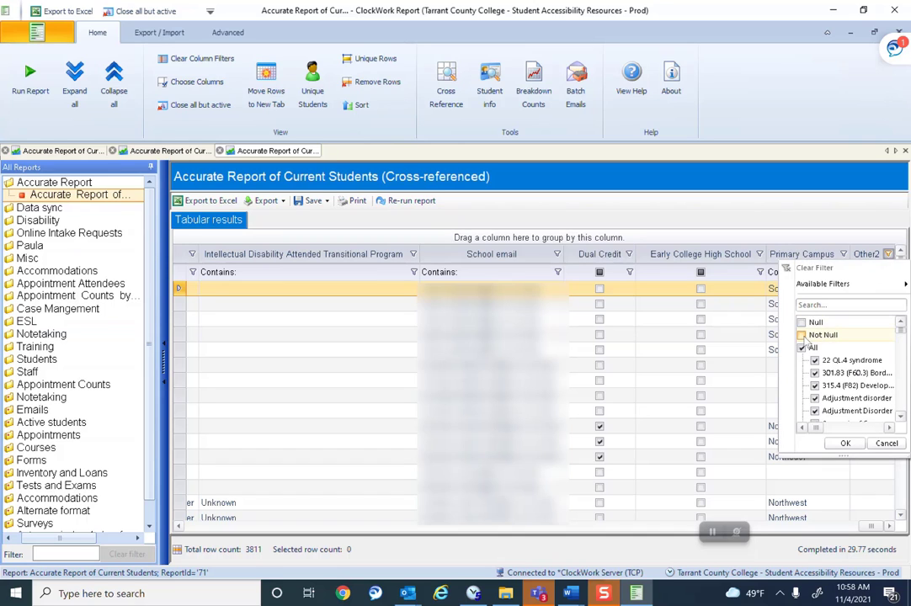
{"action": "left_click", "coordinate": [814, 335]}
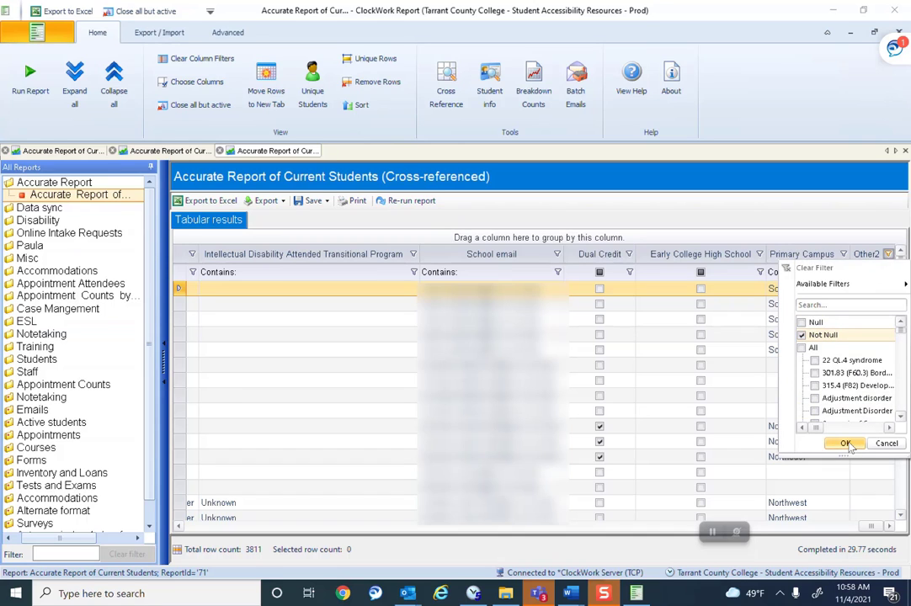
{"action": "left_click", "coordinate": [845, 444]}
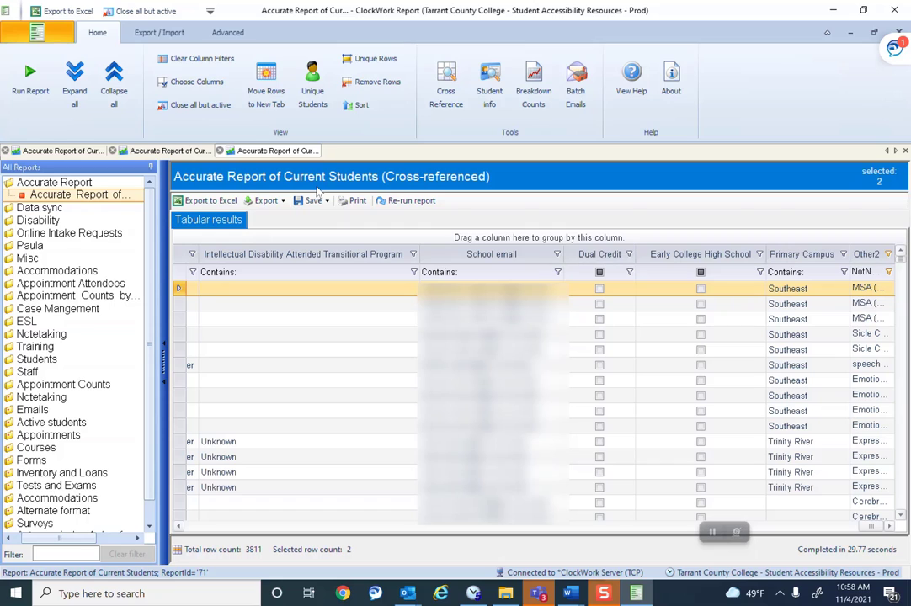
Set the Other2 column filter of the cross-referenced report back to All.
{"action": "left_click", "coordinate": [888, 254]}
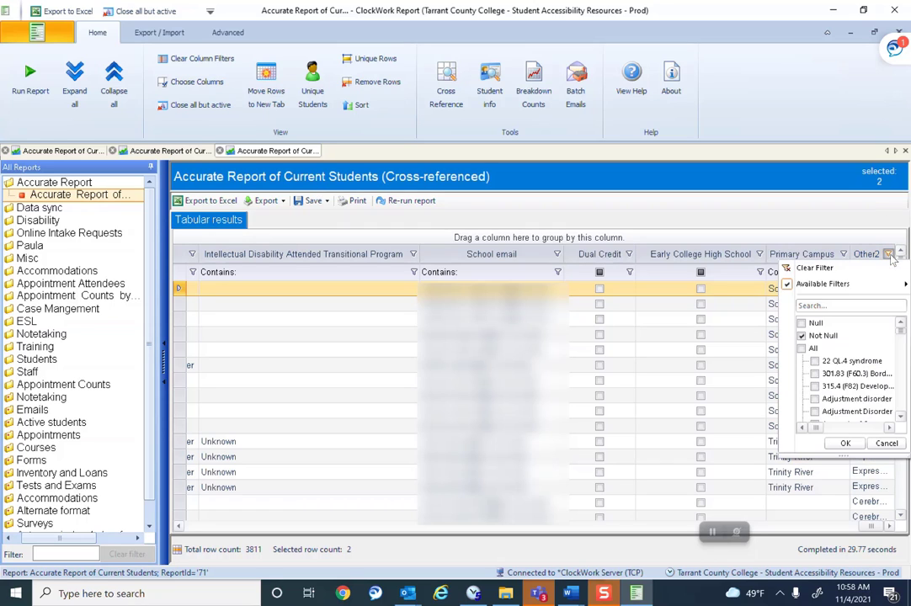
{"action": "left_click", "coordinate": [802, 348]}
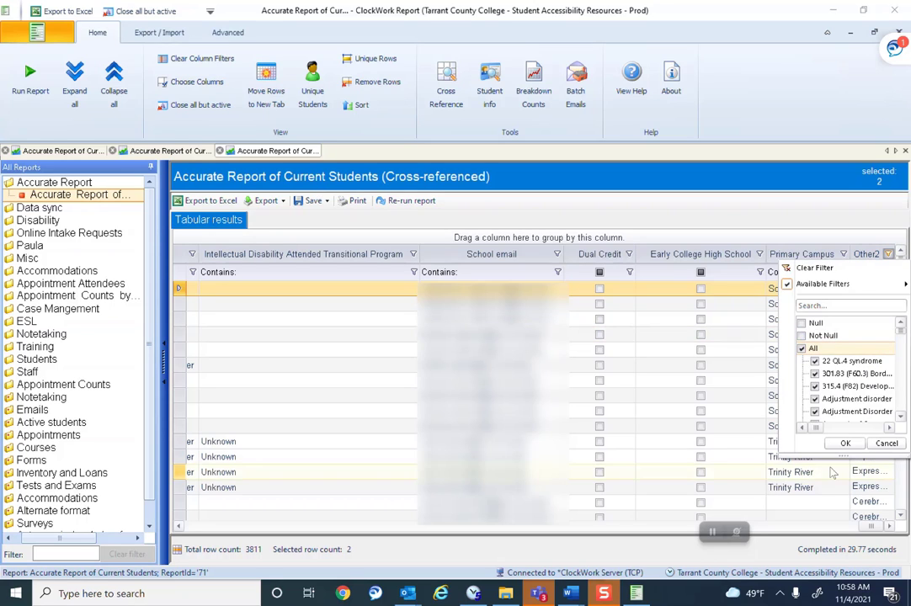
{"action": "left_click", "coordinate": [845, 444]}
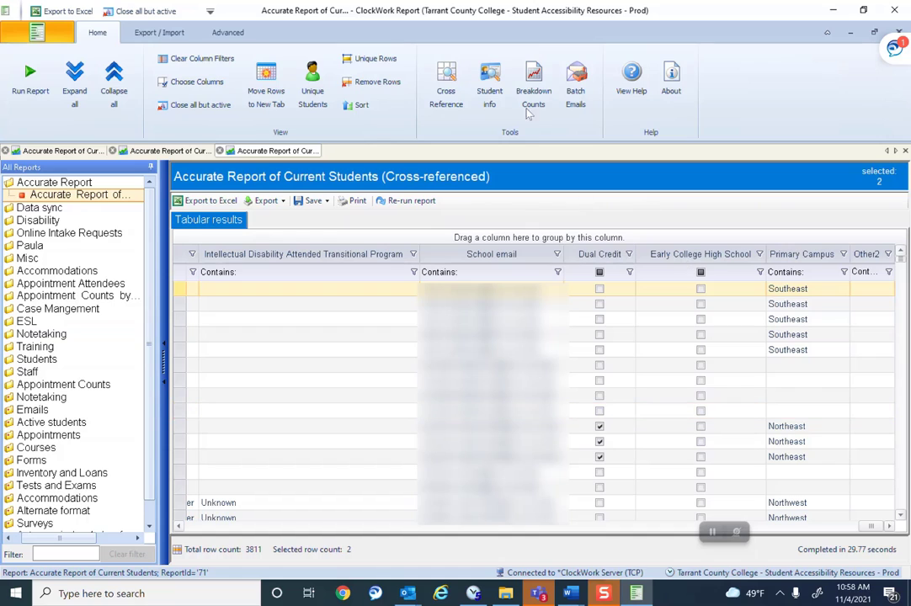
Cross-reference the report with the Deaf [328] disability field from Group Box-1.
{"action": "left_click", "coordinate": [447, 94]}
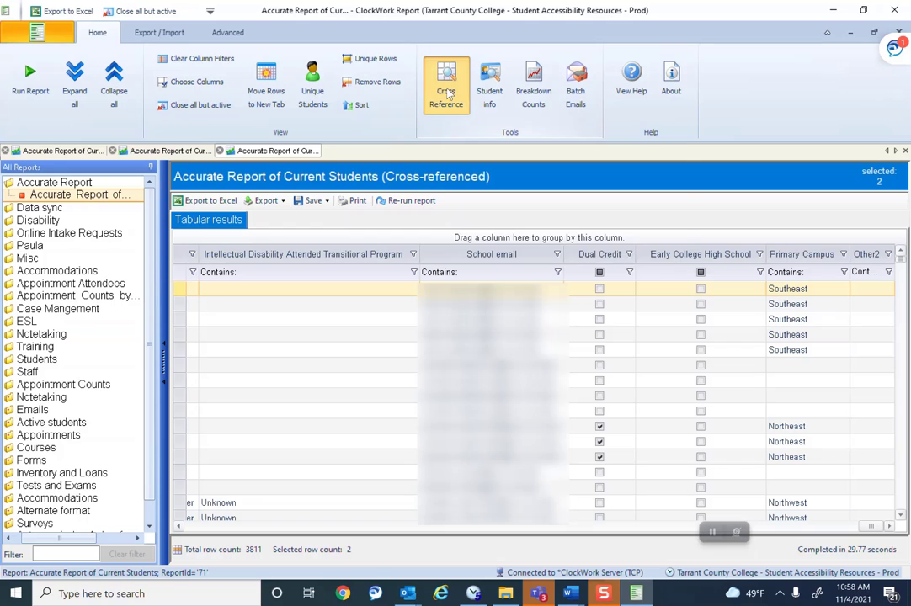
{"action": "scroll", "coordinate": [421, 221], "scroll_direction": "down", "scroll_amount": 20}
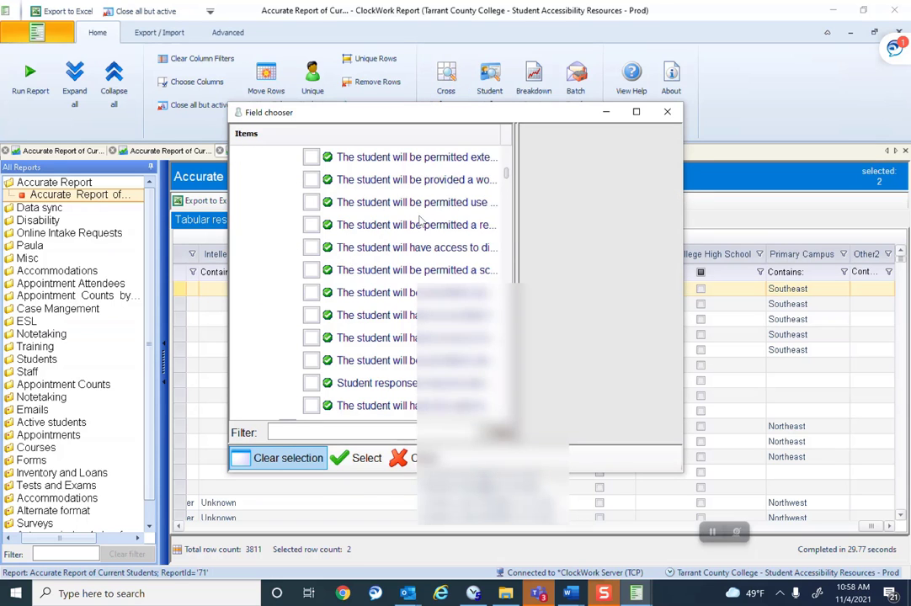
{"action": "scroll", "coordinate": [421, 221], "scroll_direction": "up", "scroll_amount": 1}
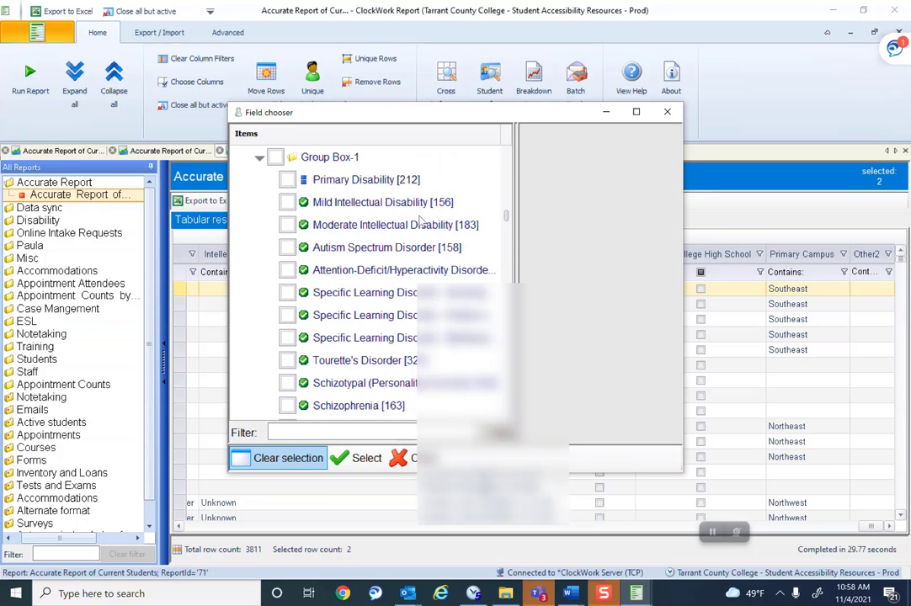
{"action": "scroll", "coordinate": [421, 221], "scroll_direction": "up", "scroll_amount": 1}
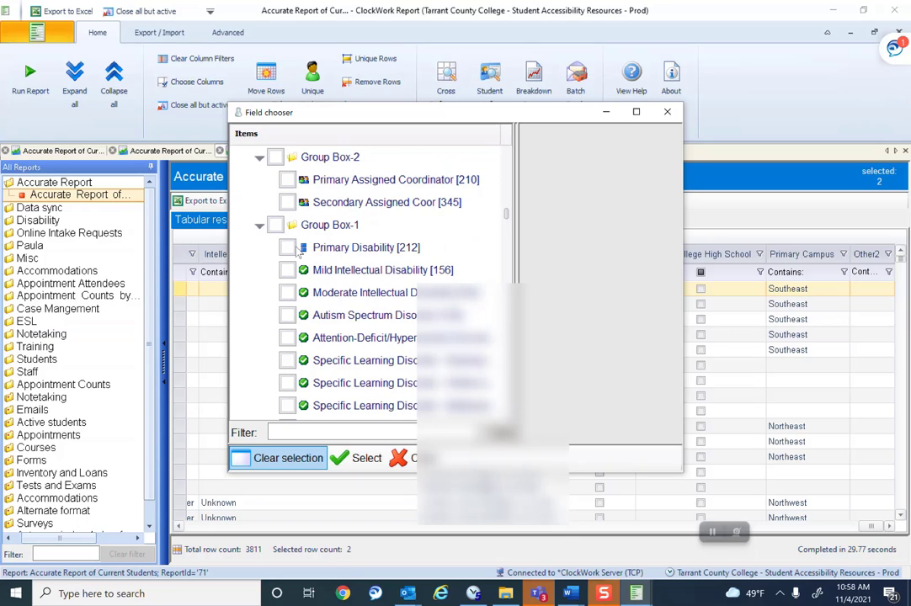
{"action": "scroll", "coordinate": [395, 276], "scroll_direction": "down", "scroll_amount": 3}
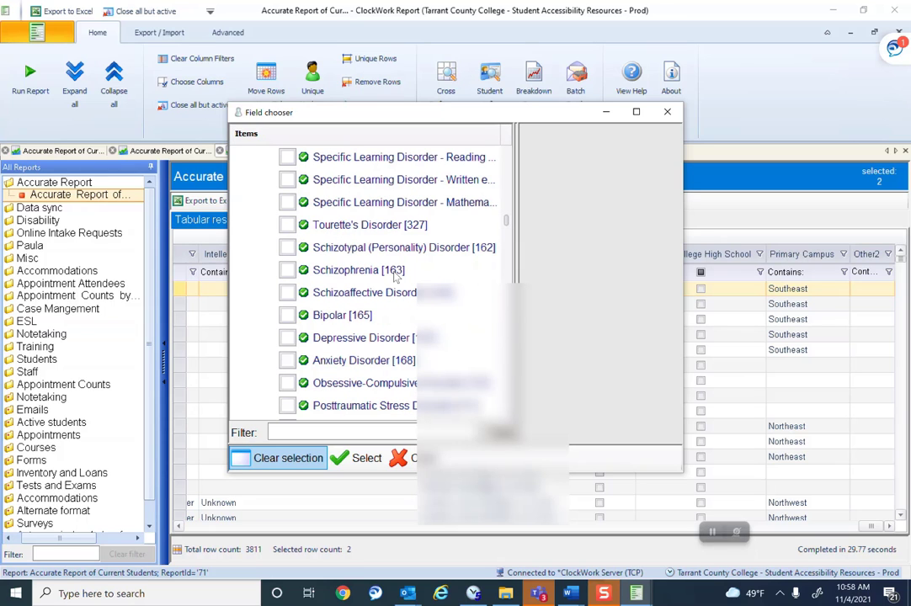
{"action": "scroll", "coordinate": [395, 276], "scroll_direction": "down", "scroll_amount": 2}
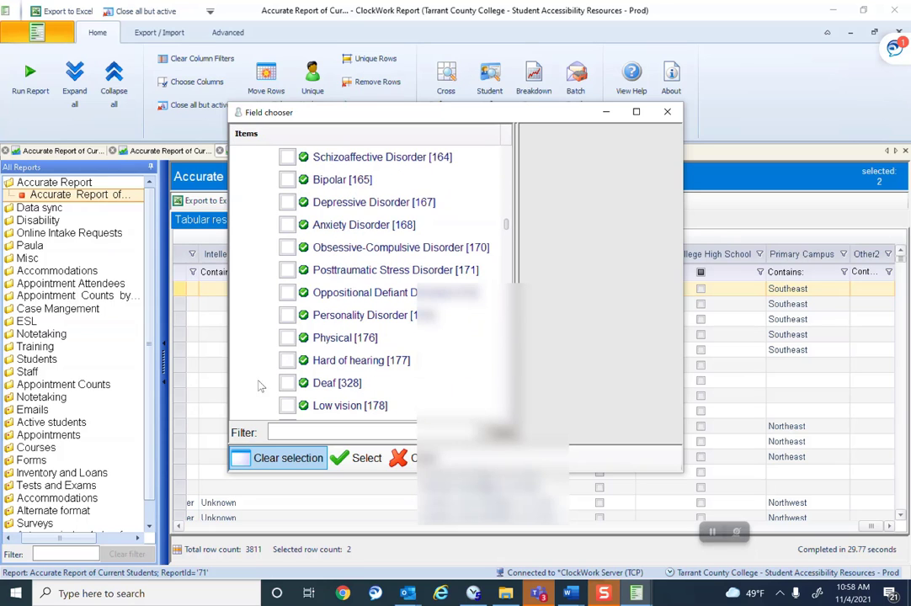
{"action": "left_click", "coordinate": [288, 383]}
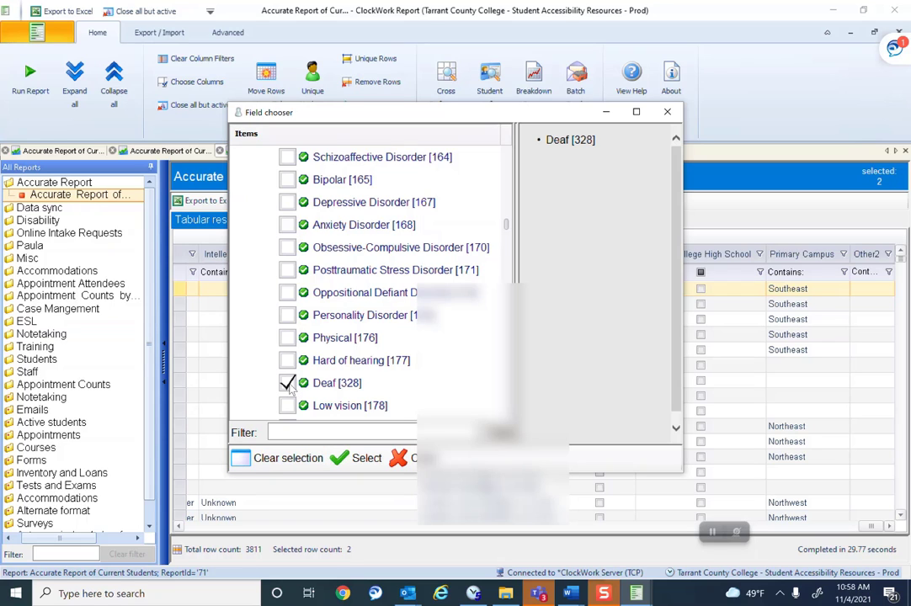
{"action": "left_click", "coordinate": [357, 460]}
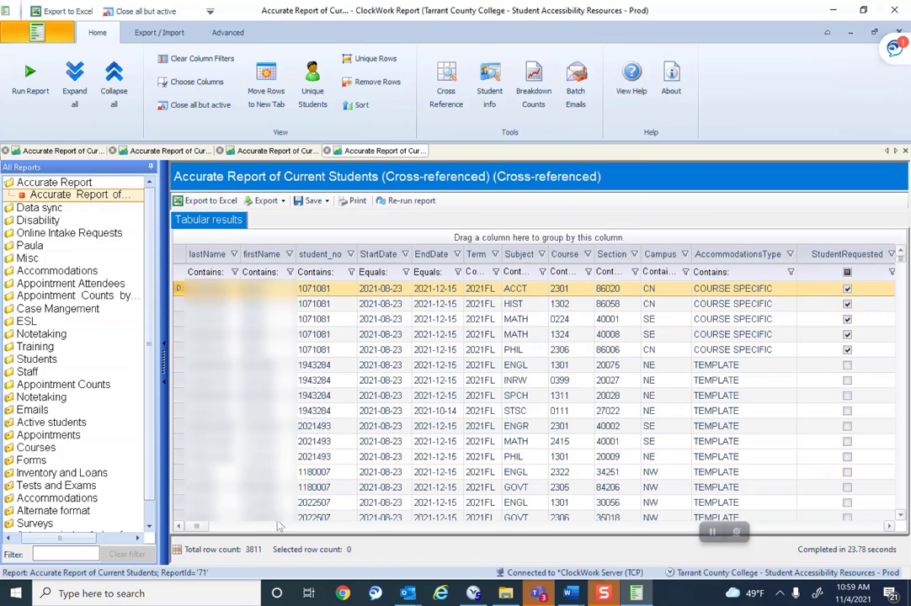
Filter the Deaf column of the newly cross-referenced report to Not Null.
{"action": "left_click_drag", "start_coordinate": [212, 531], "coordinate": [897, 531]}
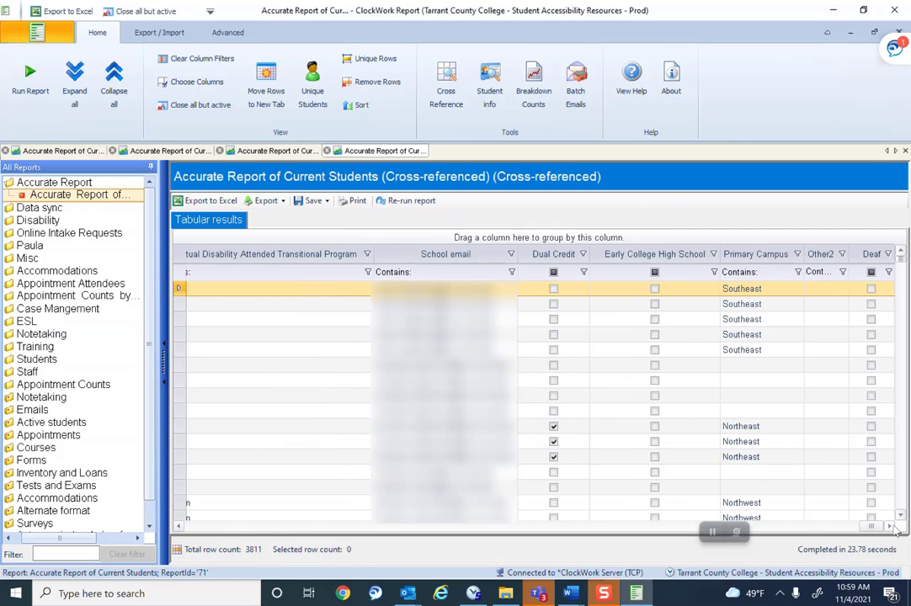
{"action": "left_click", "coordinate": [889, 254]}
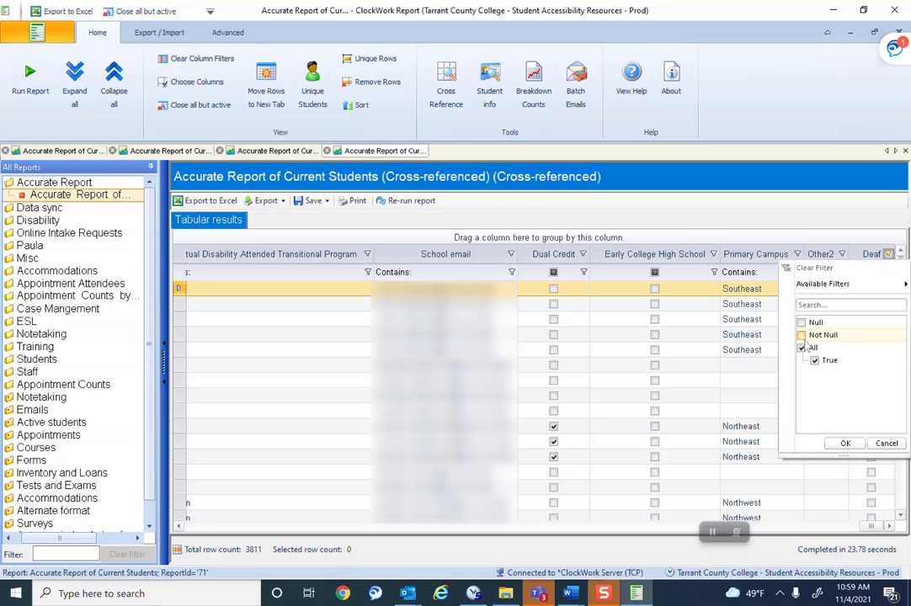
{"action": "left_click", "coordinate": [808, 335]}
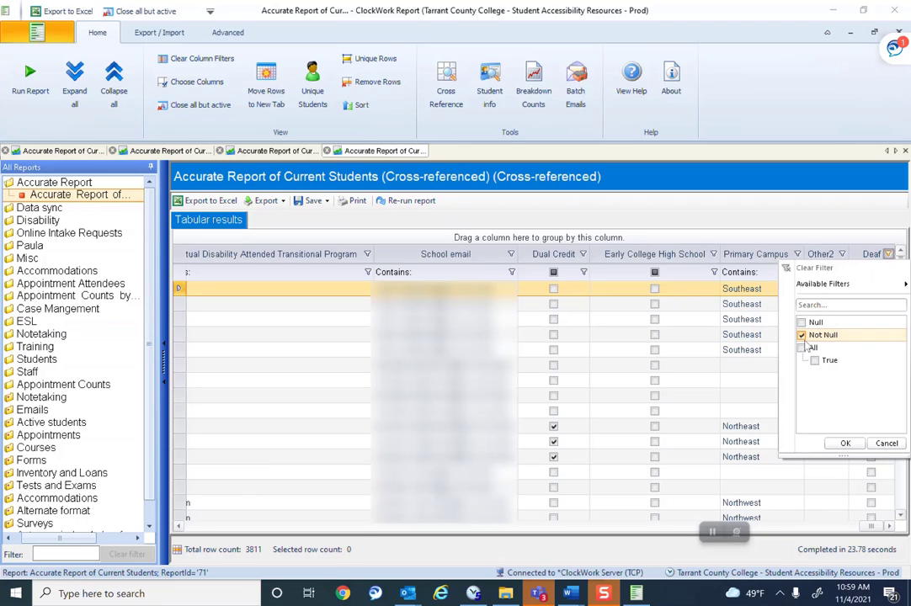
{"action": "left_click", "coordinate": [843, 444]}
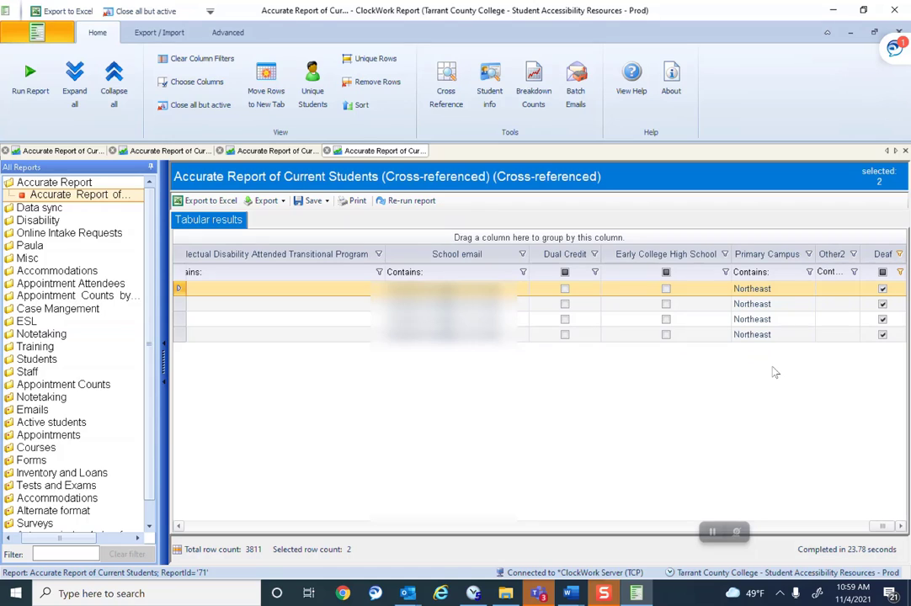